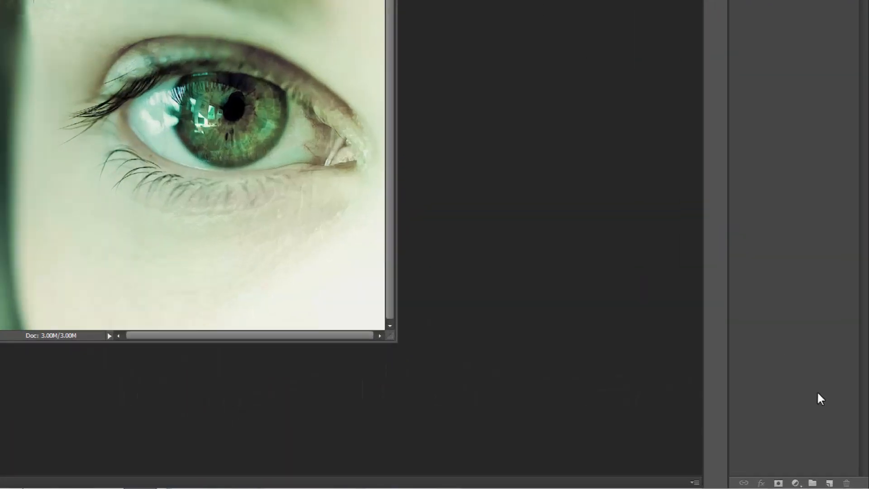
Add a new layer, fill a rectangular marquee square beside the outer lashes with black, and deselect it
click(833, 483)
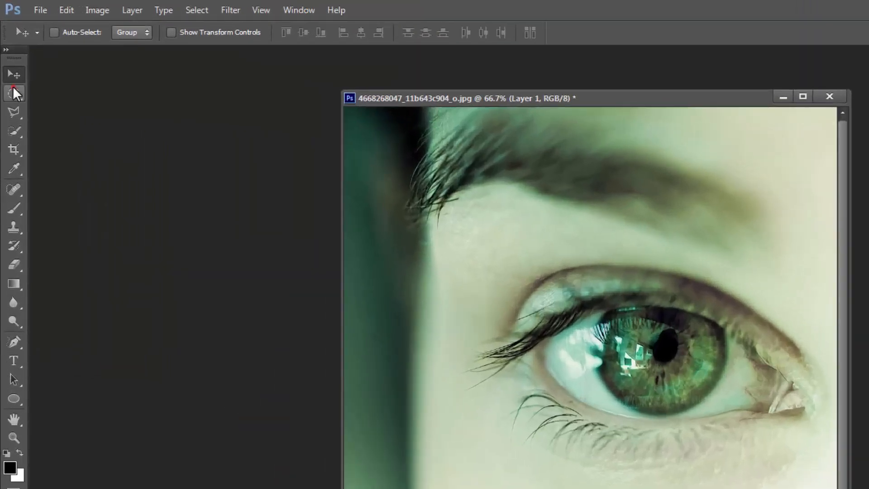
click(12, 87)
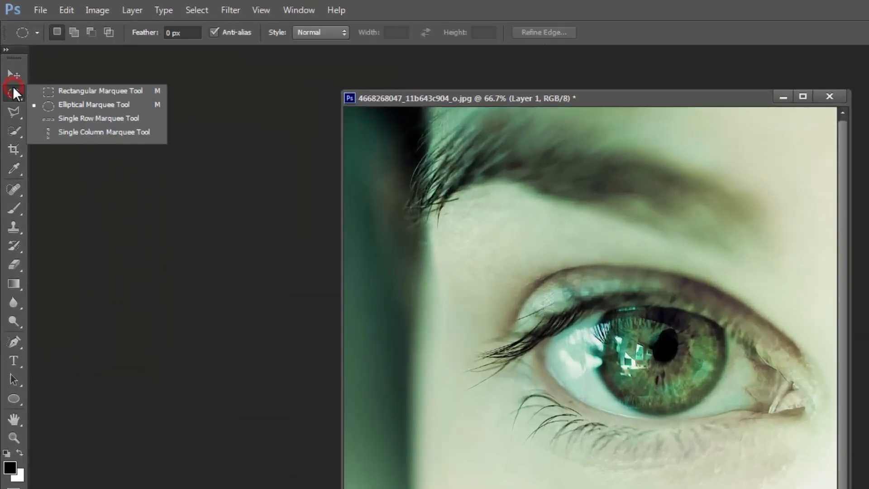
click(85, 90)
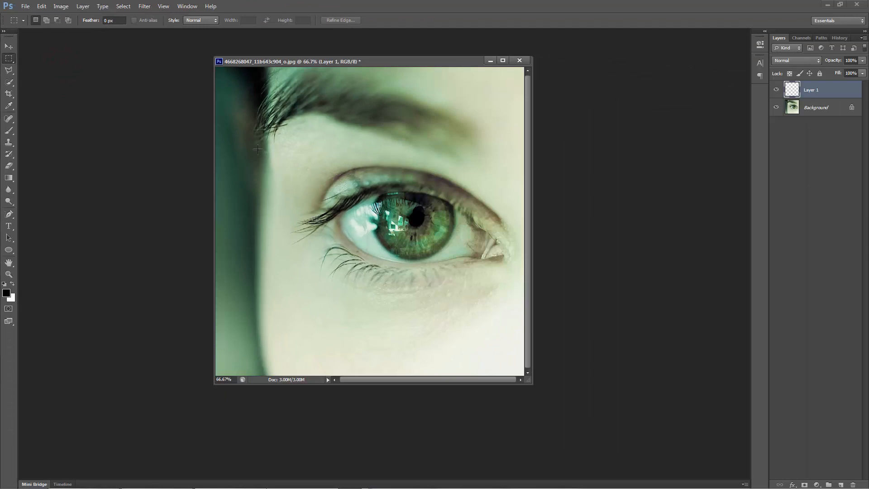
drag(257, 149, 317, 211)
key(alt+Delete)
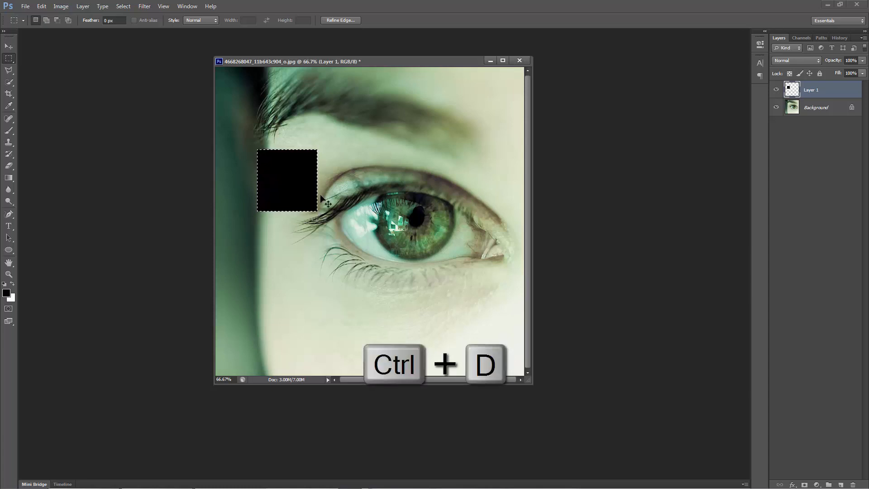
key(ctrl+d)
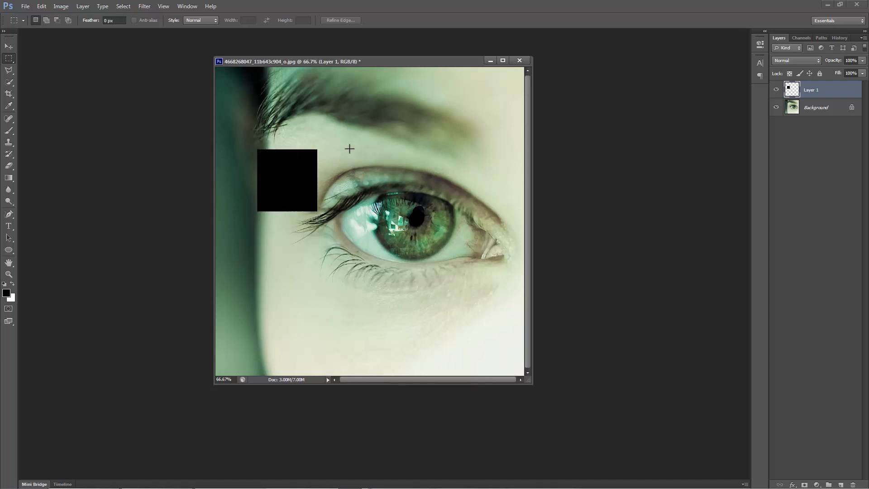
Select a second square of similar size over the upper eyelid, beside the black one, and feather the selection by 5 pixels
drag(350, 149, 409, 211)
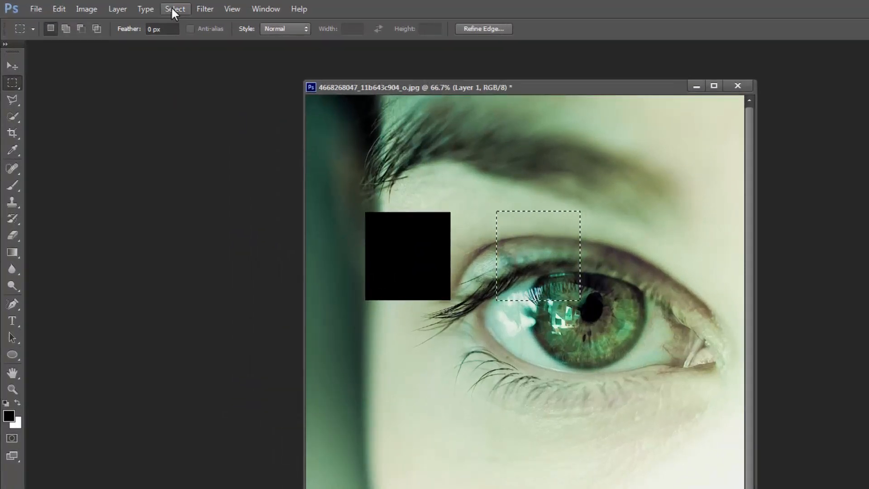
click(173, 9)
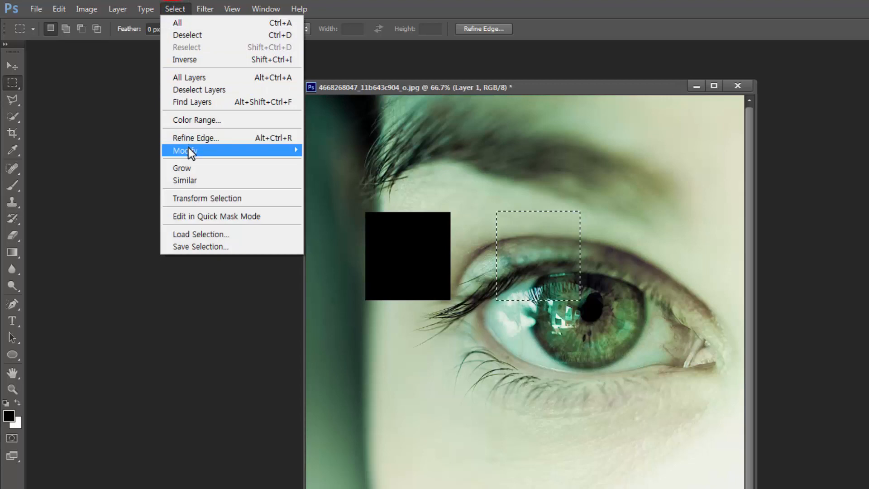
mouse_move(188, 147)
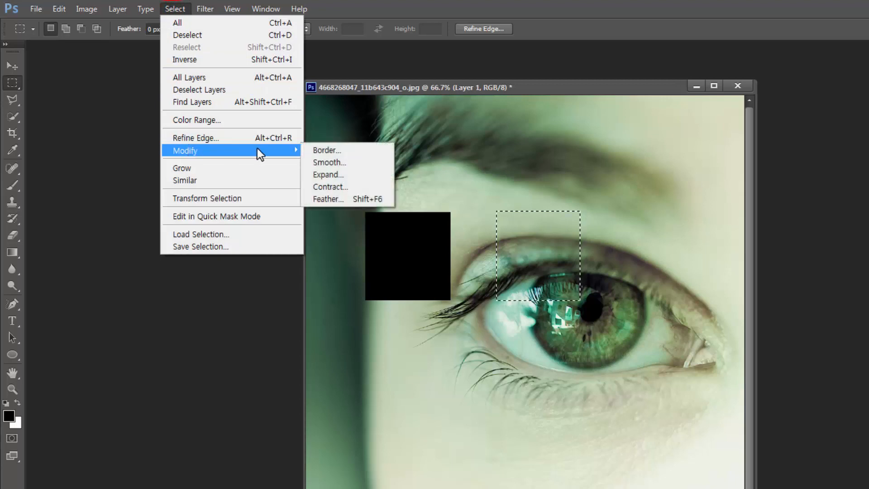
click(335, 198)
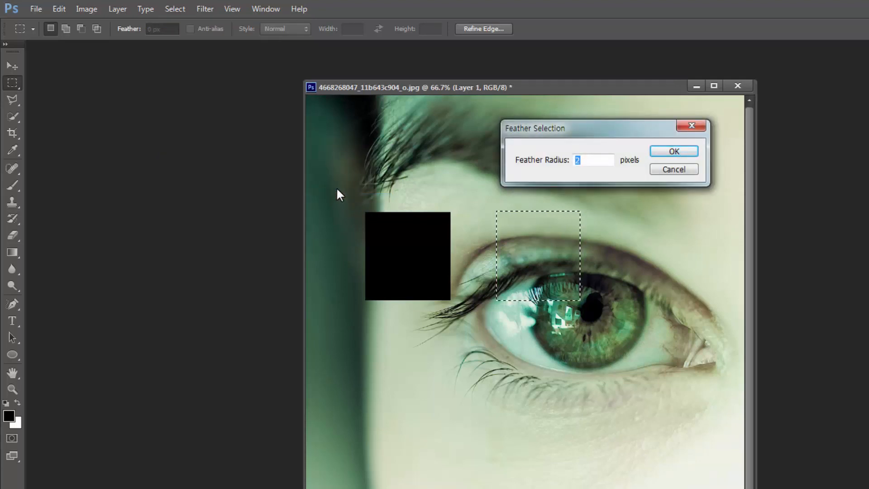
click(668, 152)
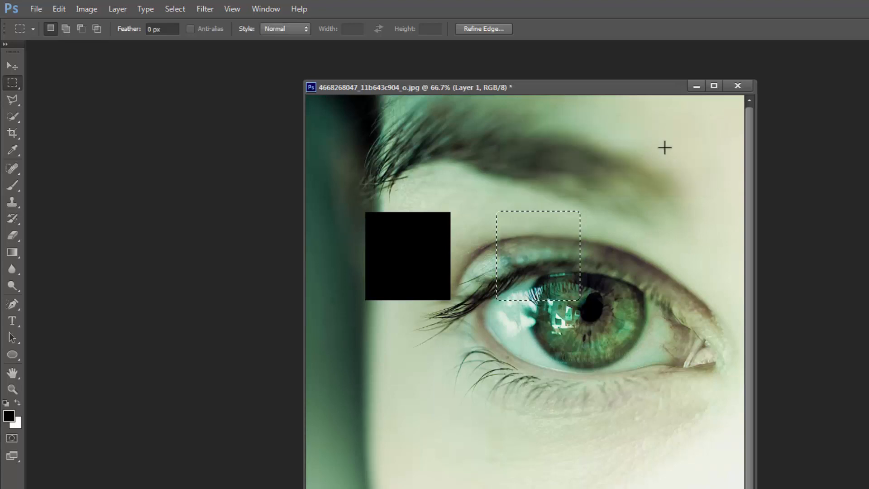
Fill the feathered selection over the upper eyelid with the black foreground color and deselect it
key(alt)
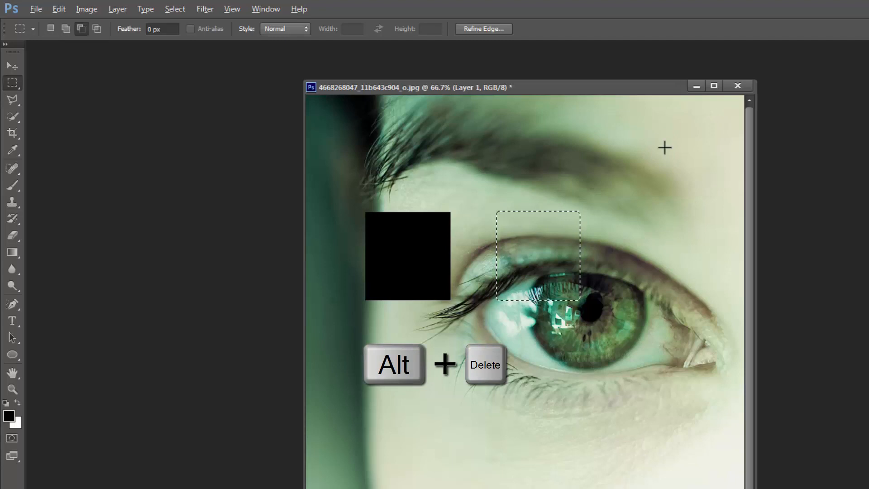
key(alt+Delete)
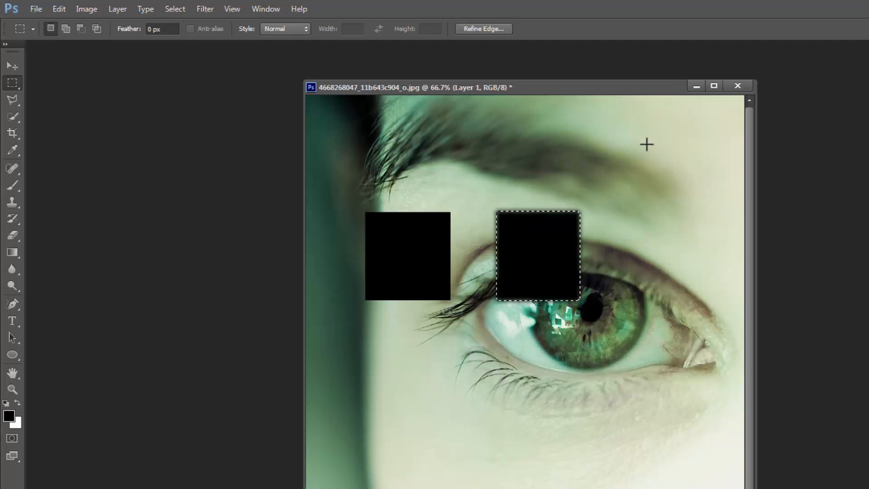
key(ctrl+d)
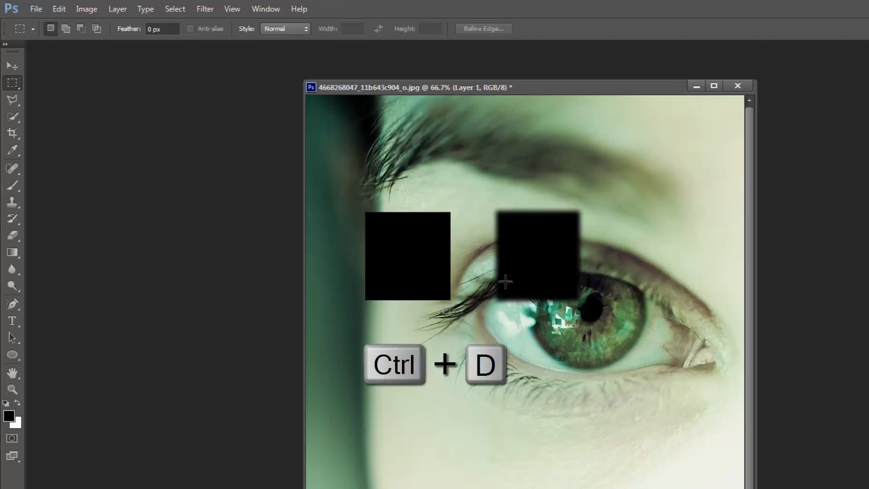
drag(488, 241, 528, 232)
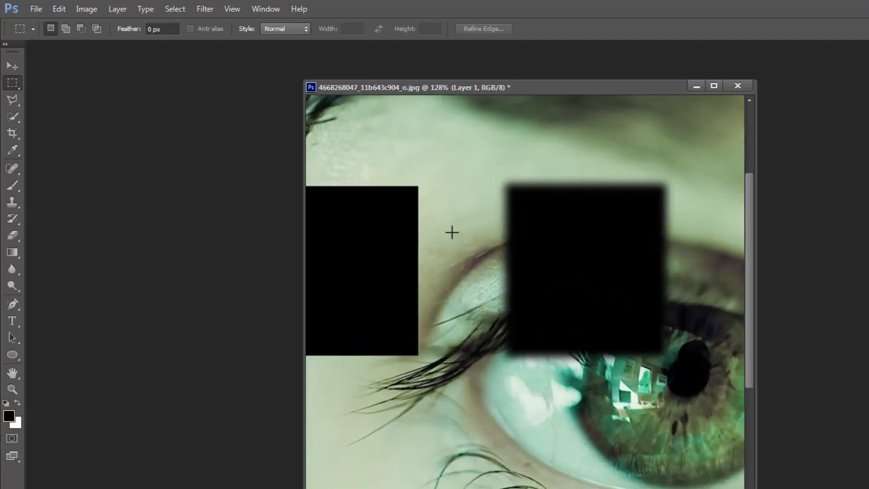
key(ctrl+minus)
key(ctrl+minus)
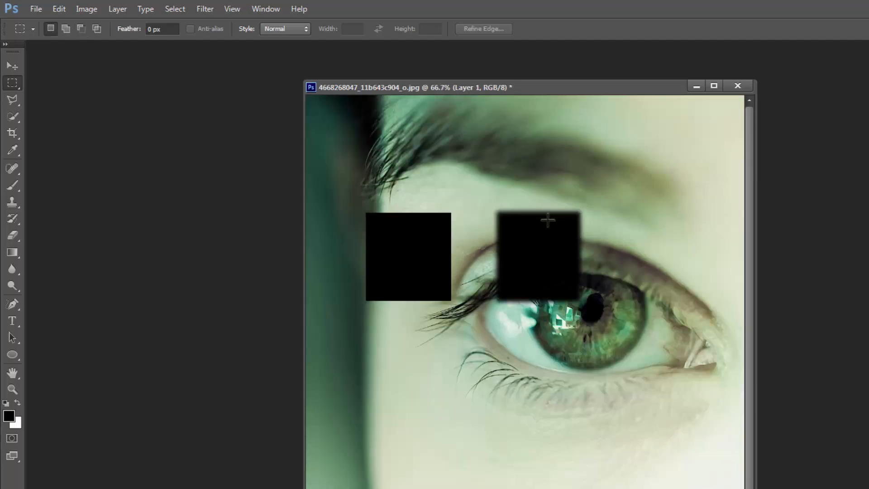
Fill a third square above the inner eye corner with black through a selection feathered by 10 pixels, and deselect it
drag(590, 238, 704, 297)
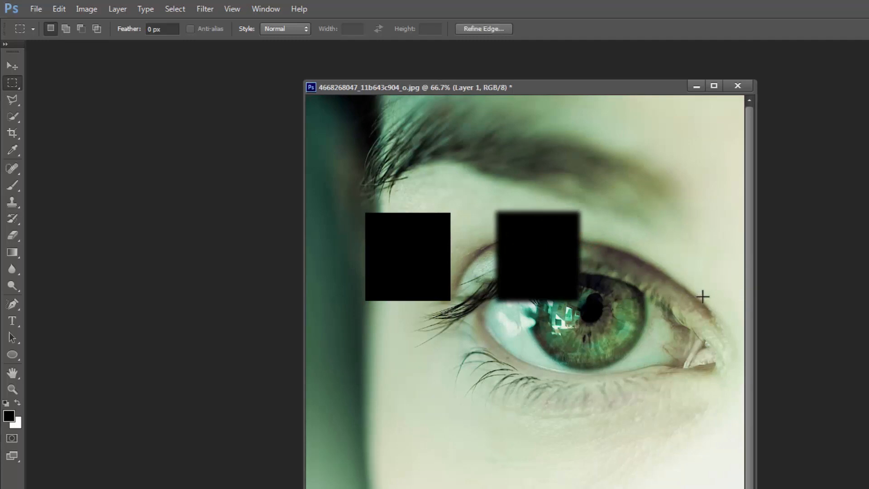
click(175, 7)
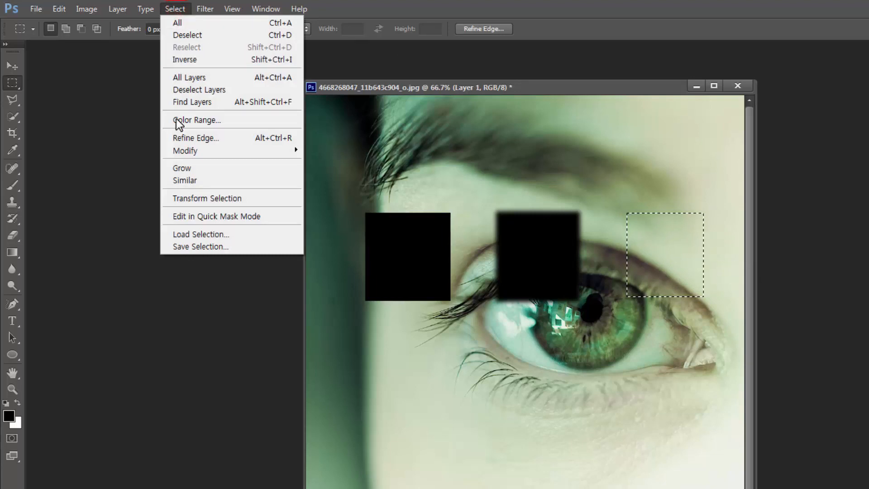
mouse_move(190, 152)
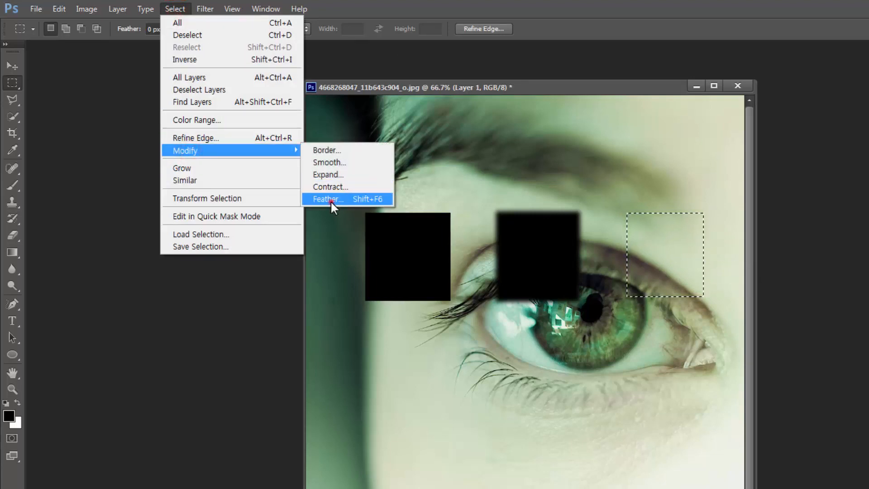
click(332, 200)
text(10)
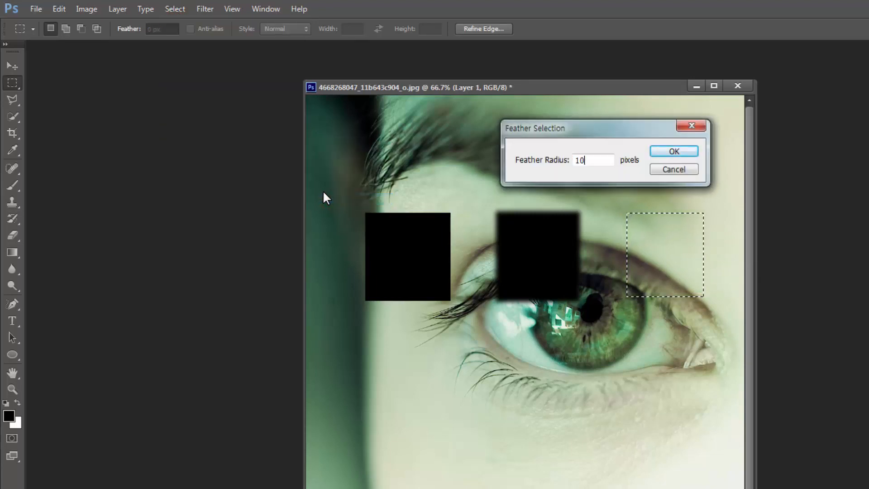
click(671, 150)
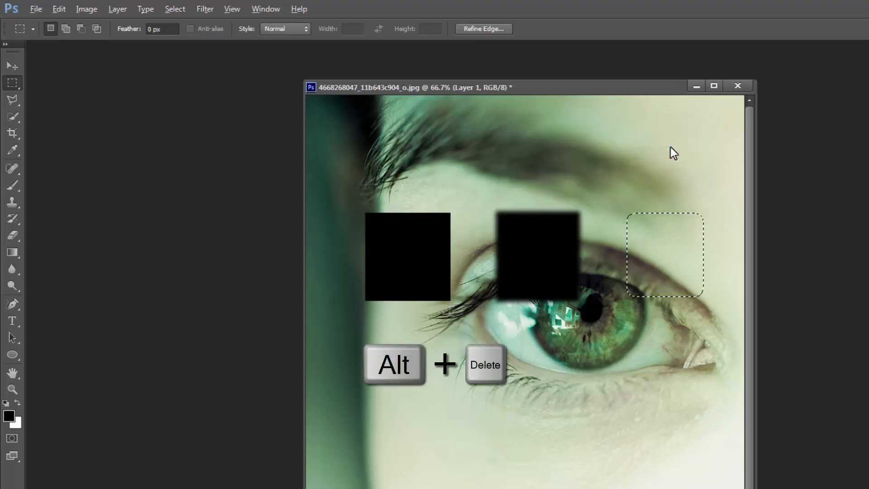
key(alt+Delete)
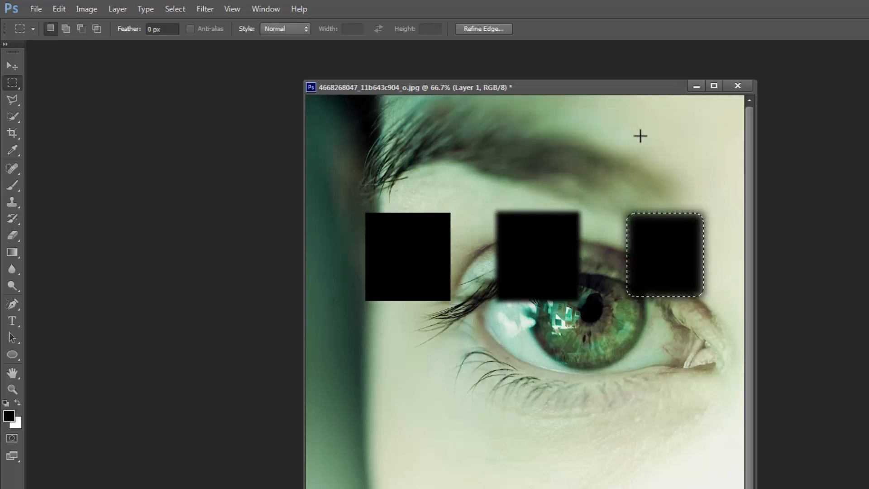
key(ctrl+d)
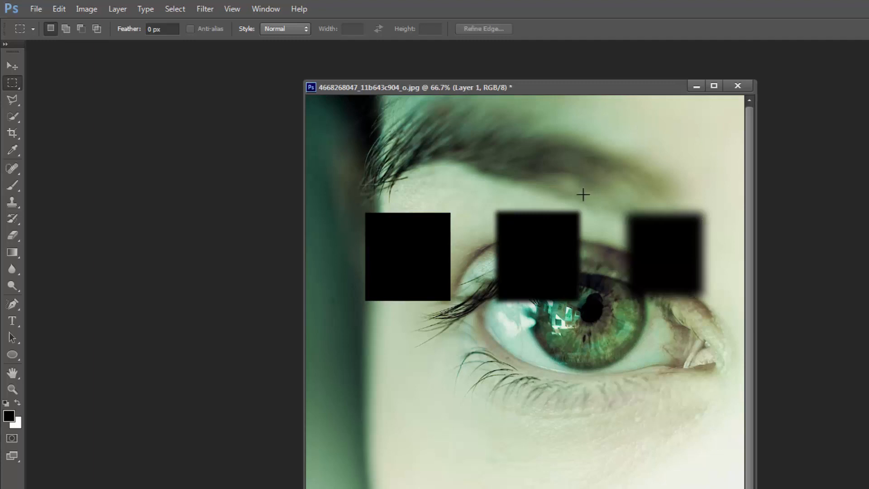
Examine the three black squares in full screen view to compare the softness of their edges
key(f)
key(ctrl+plus)
key(ctrl+plus)
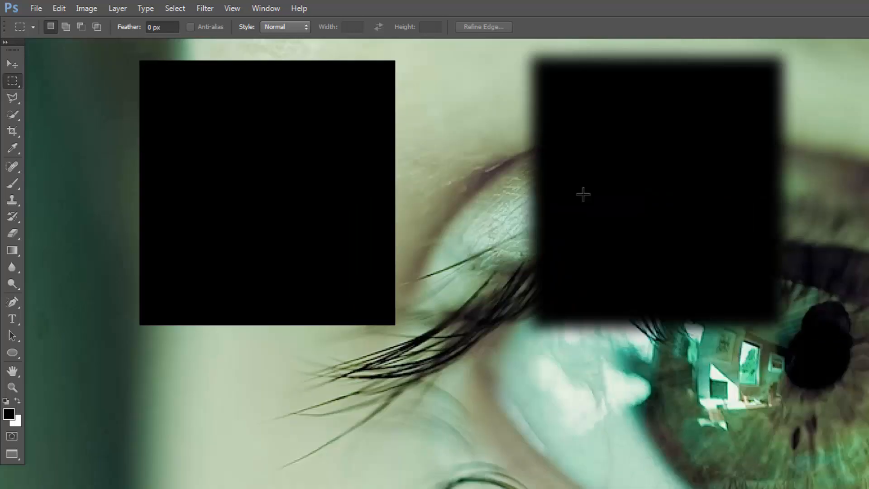
key(ctrl+minus)
drag(675, 145, 617, 186)
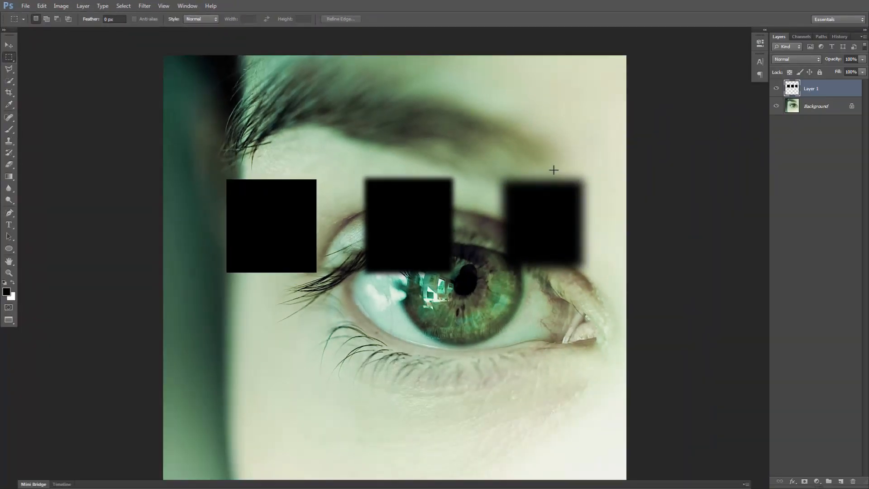
drag(441, 154, 420, 130)
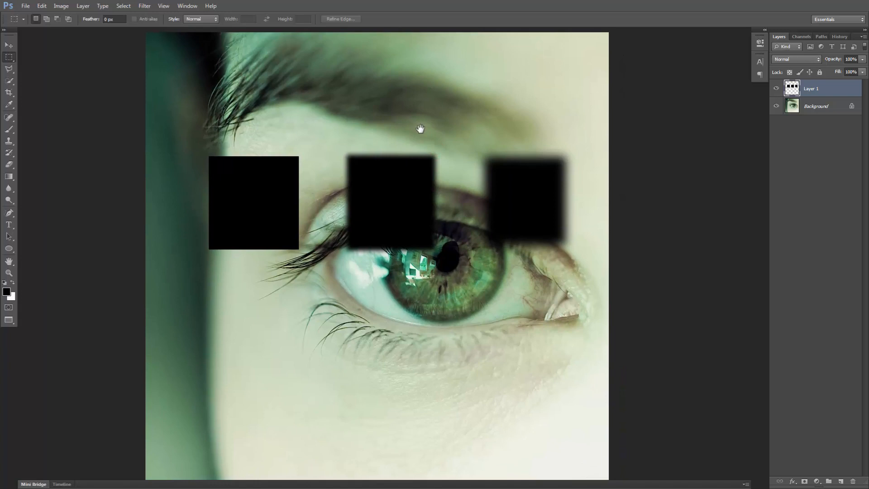
key(ctrl+minus)
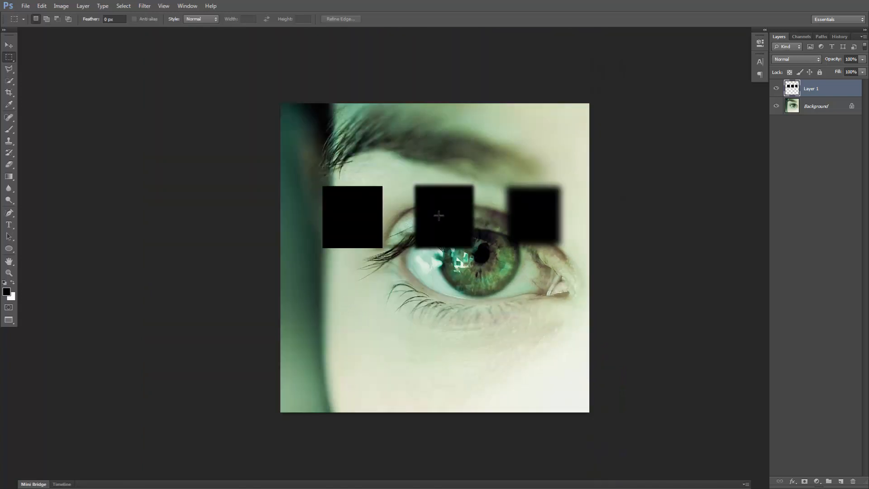
mouse_move(499, 268)
mouse_down()
mouse_move(448, 251)
mouse_move(406, 256)
mouse_up()
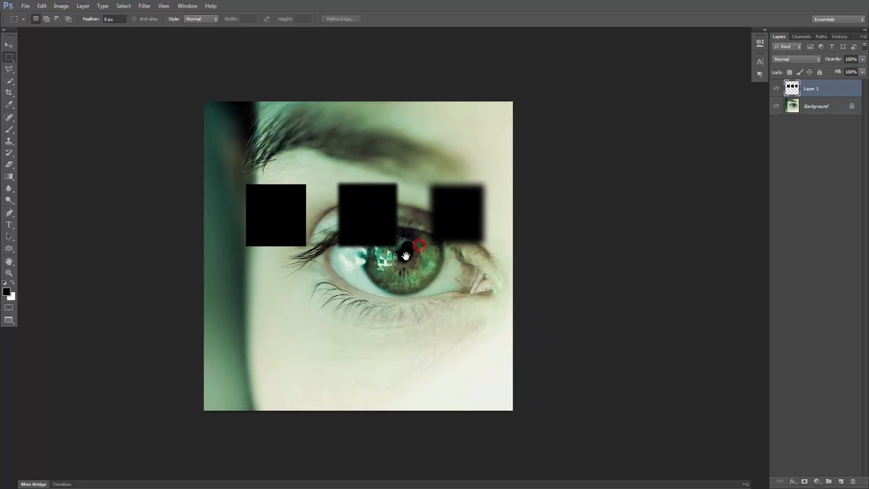
Select a rectangular area on the cheek below the lower lashes and feather the selection by 10 pixels
drag(290, 305, 364, 358)
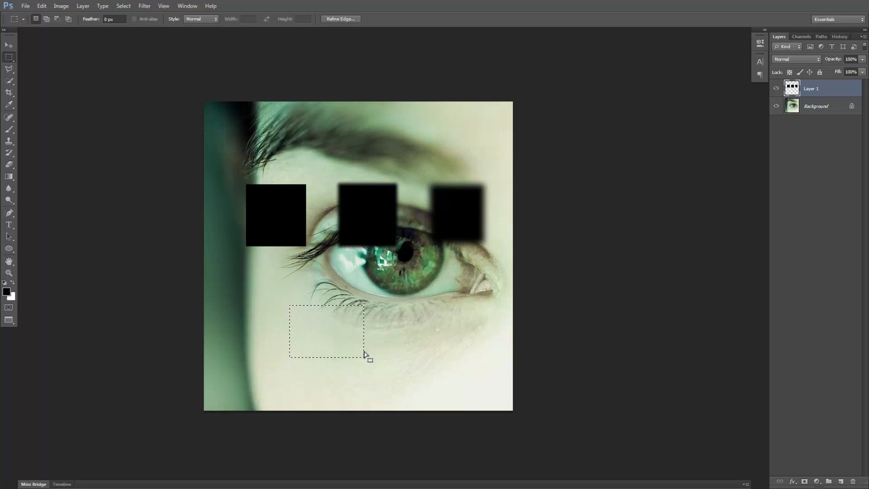
click(123, 10)
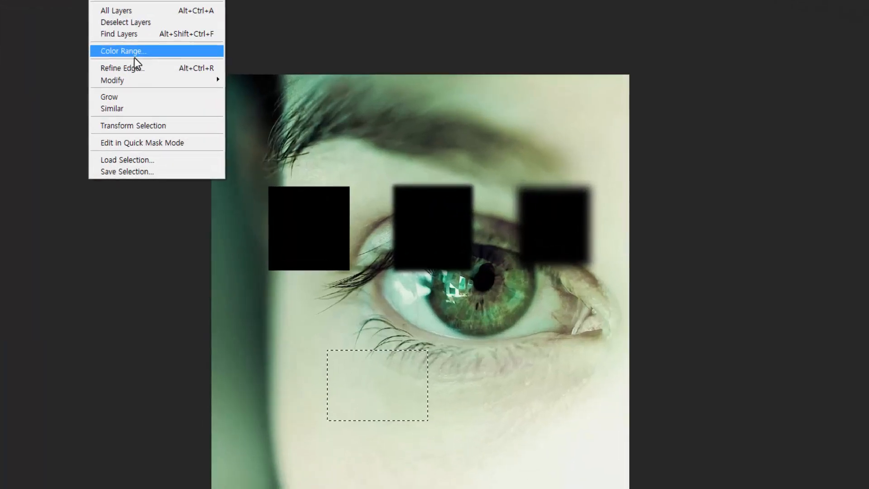
click(151, 105)
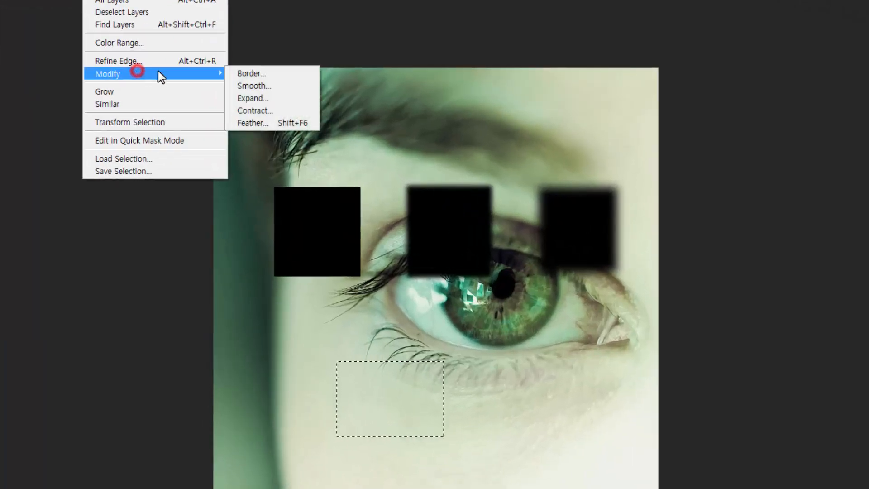
click(254, 122)
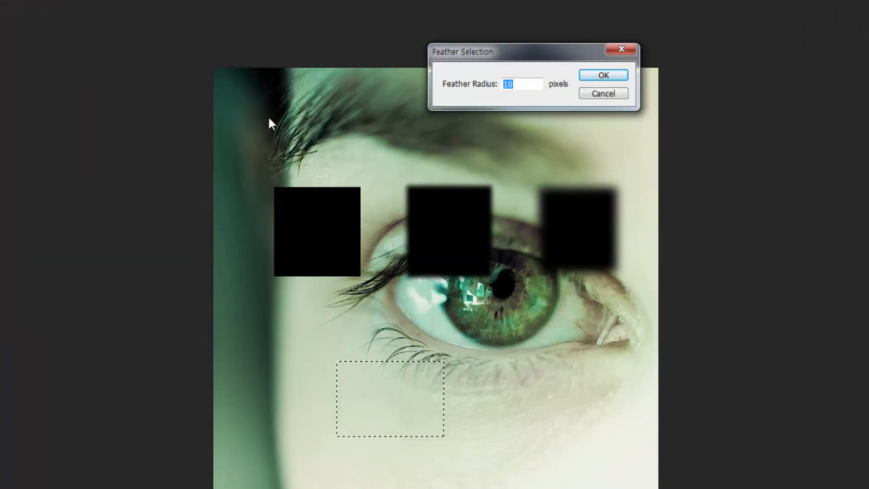
key(Return)
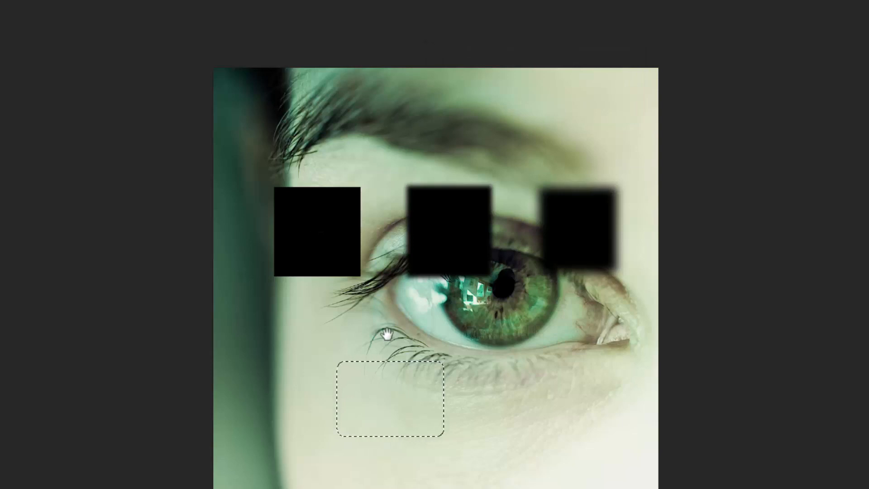
Display the feathered cheek selection in Quick Mask mode
drag(388, 335, 387, 250)
drag(386, 347, 409, 343)
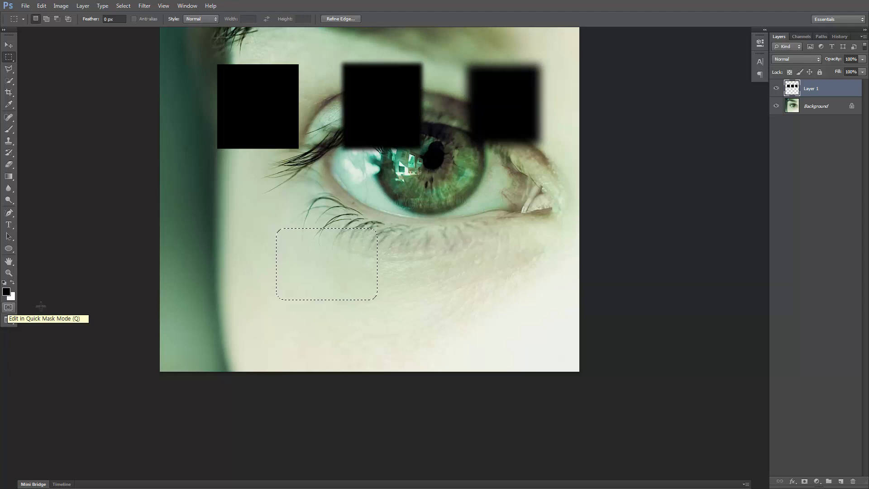
key(q)
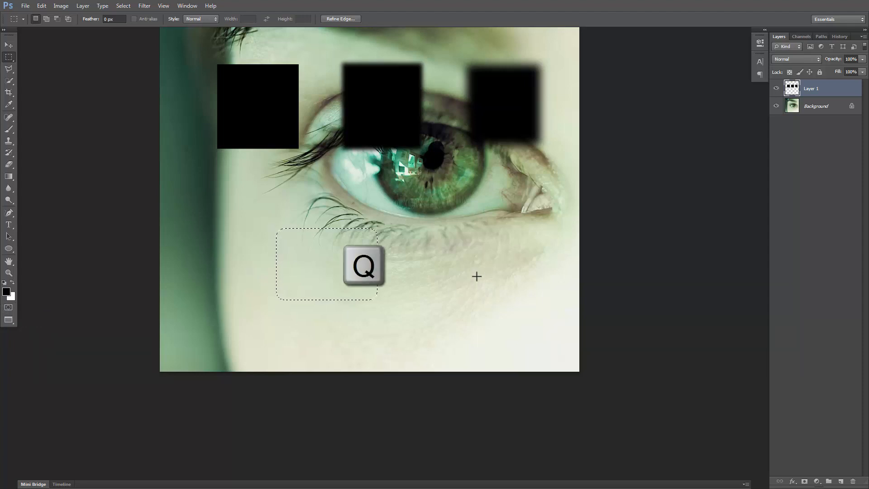
key(q)
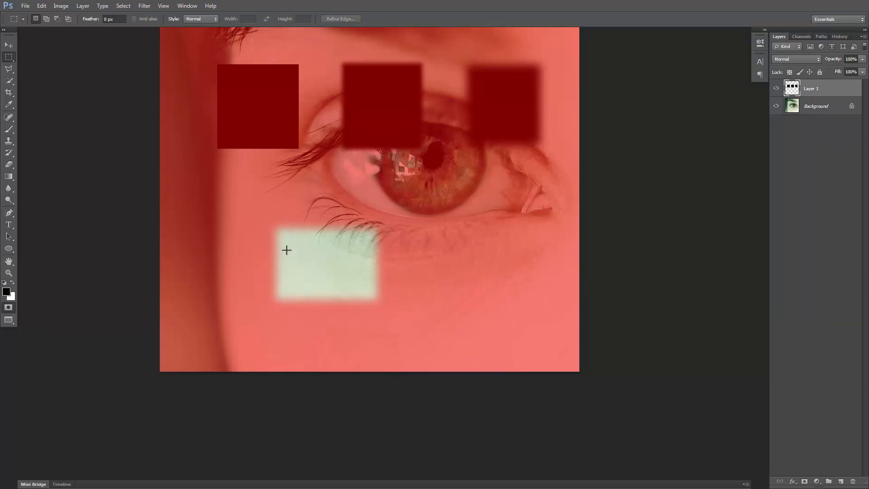
drag(417, 218, 400, 286)
drag(361, 159, 358, 240)
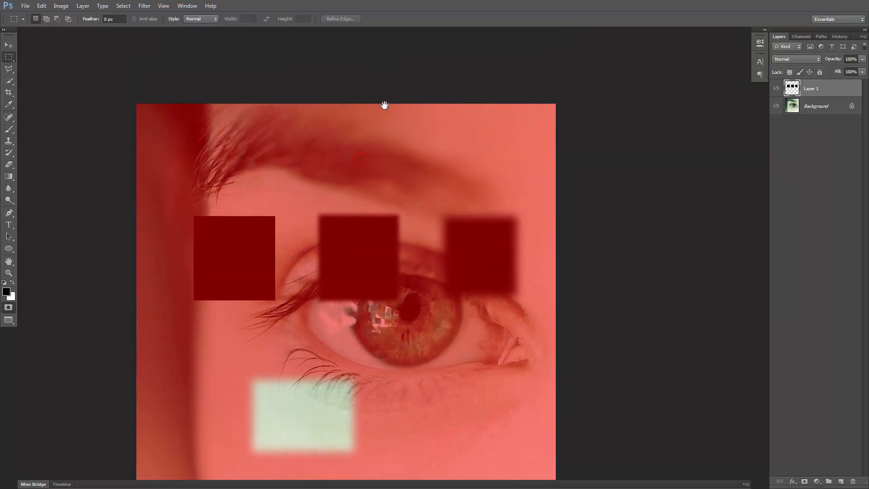
drag(346, 292, 330, 167)
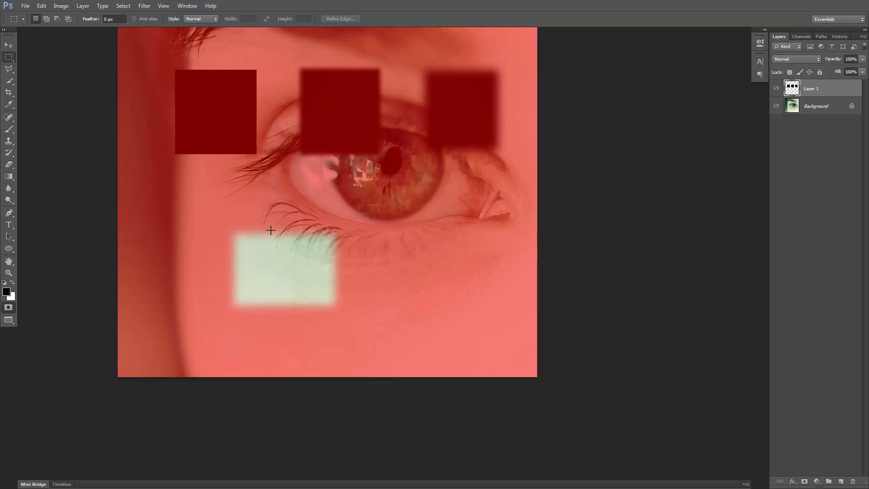
drag(275, 222, 258, 230)
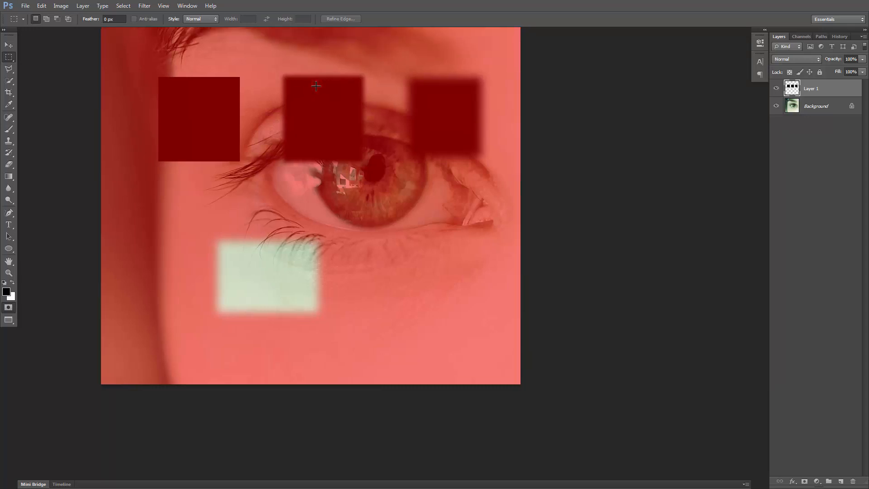
drag(316, 83, 320, 132)
Paint black with a size 90 brush at 30% opacity along the lower edge of the clear rectangle in the Quick Mask
key(b)
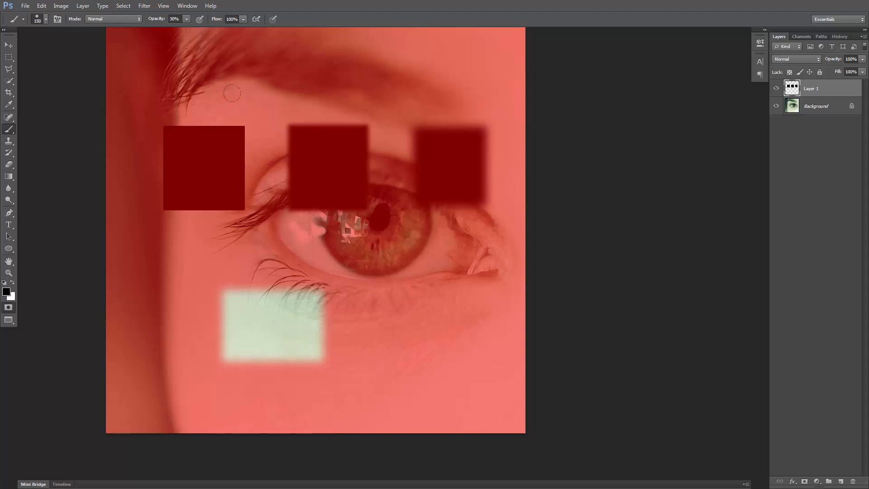
drag(278, 303, 299, 258)
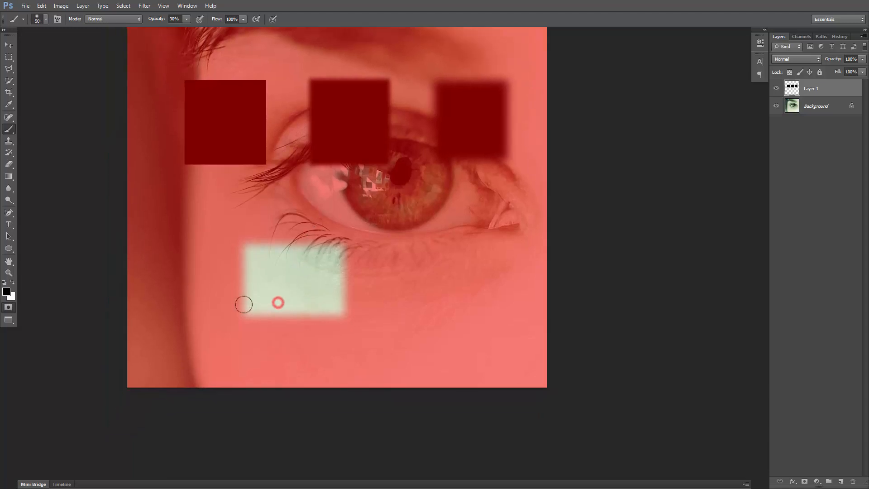
mouse_move(222, 307)
mouse_down()
mouse_move(292, 307)
mouse_move(231, 305)
mouse_move(285, 314)
mouse_move(264, 280)
mouse_up()
drag(211, 276, 297, 291)
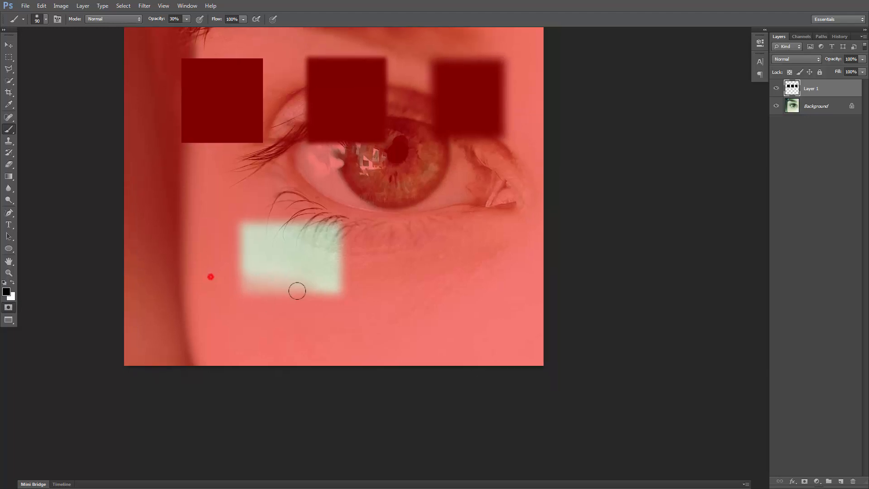
mouse_move(217, 265)
mouse_down()
mouse_move(315, 290)
mouse_move(198, 252)
mouse_move(321, 292)
mouse_up()
click(225, 277)
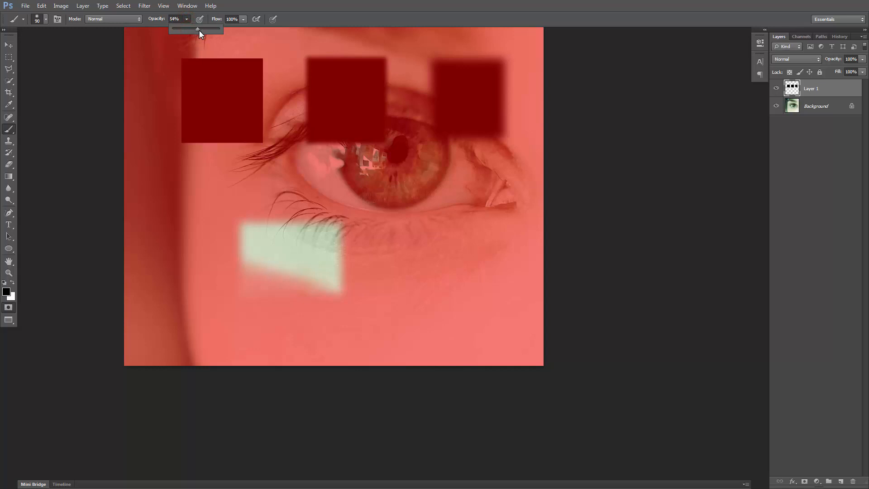
Raise the brush opacity to 63% and paint black into the outer side of the clear mask area, toward the dark hair
click(211, 250)
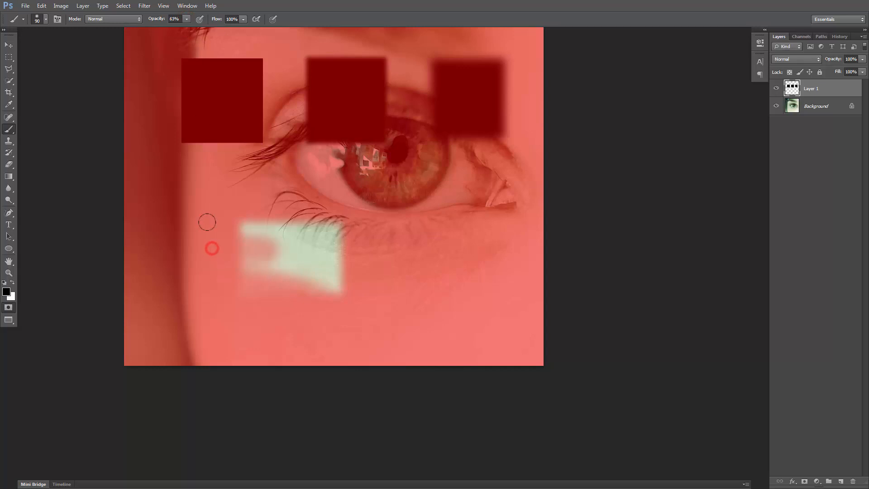
click(219, 232)
drag(278, 254, 282, 257)
Switch the brush colour to white and extend the clear mask area under the eye toward the nose at 63% opacity
drag(428, 210, 391, 194)
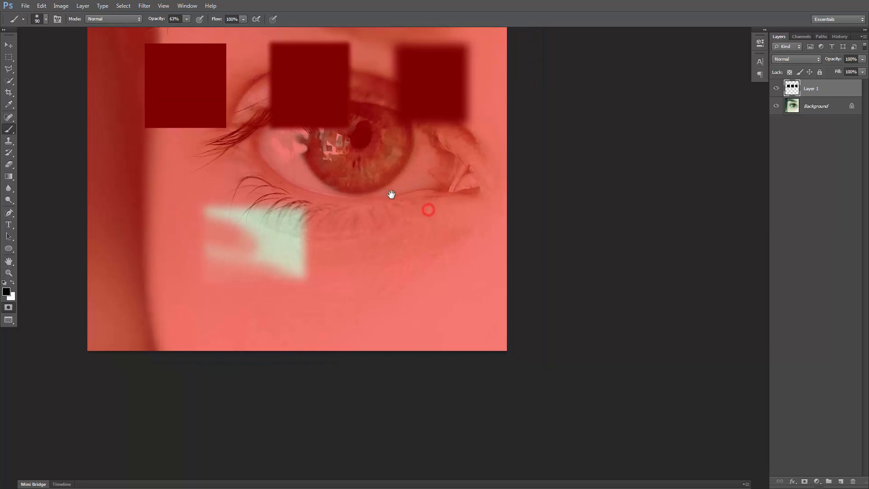
key(x)
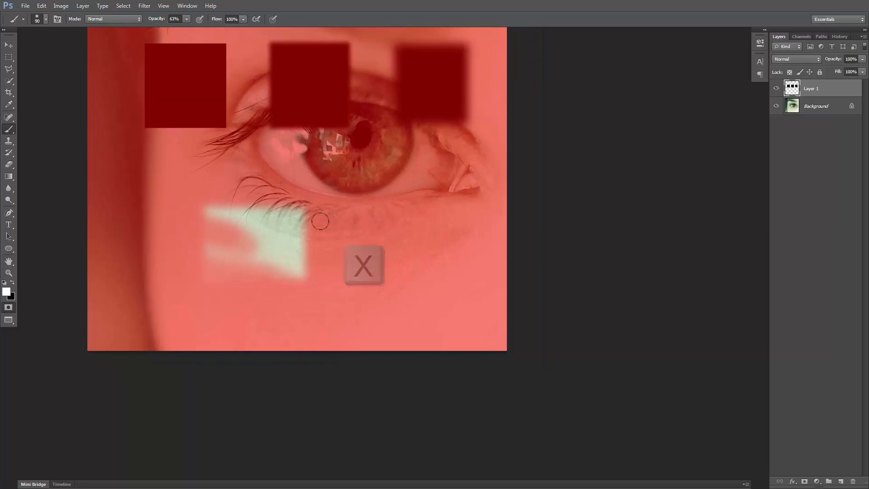
drag(314, 231, 348, 226)
drag(303, 240, 362, 242)
mouse_move(304, 258)
mouse_down()
mouse_move(359, 260)
mouse_move(364, 268)
mouse_up()
mouse_move(310, 274)
mouse_down()
mouse_move(342, 267)
mouse_move(292, 266)
mouse_move(351, 275)
mouse_up()
mouse_move(303, 276)
mouse_down()
mouse_move(348, 267)
mouse_move(348, 274)
mouse_up()
drag(313, 258, 364, 246)
drag(297, 254, 334, 240)
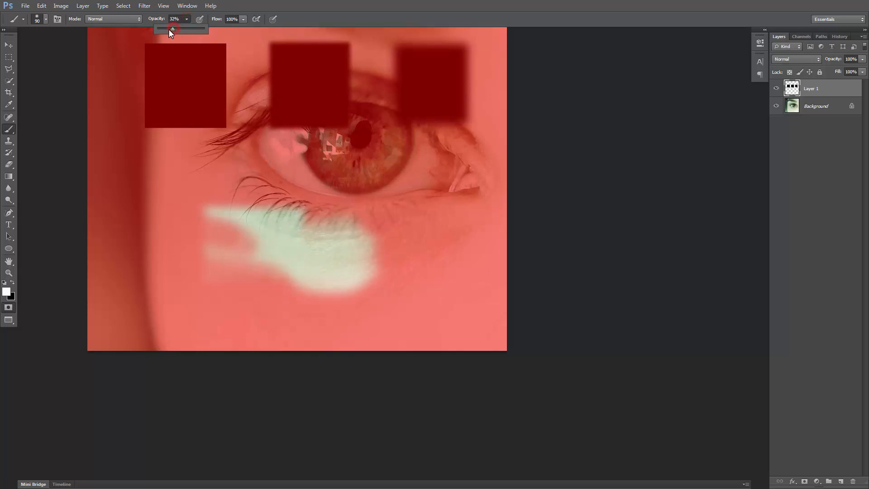
Lower the brush opacity to 25% and paint soft white strokes under the lower lashes and at the outer edge of the mask
click(169, 30)
drag(378, 214, 319, 214)
mouse_move(314, 245)
mouse_down()
mouse_move(377, 233)
mouse_move(312, 248)
mouse_move(359, 251)
mouse_move(296, 261)
mouse_move(351, 264)
mouse_move(288, 263)
mouse_move(354, 238)
mouse_move(292, 256)
mouse_move(330, 207)
mouse_up()
mouse_move(279, 235)
mouse_down()
mouse_move(290, 207)
mouse_move(355, 203)
mouse_up()
mouse_move(322, 227)
mouse_down()
mouse_move(346, 214)
mouse_move(287, 219)
mouse_move(338, 244)
mouse_move(253, 258)
mouse_up()
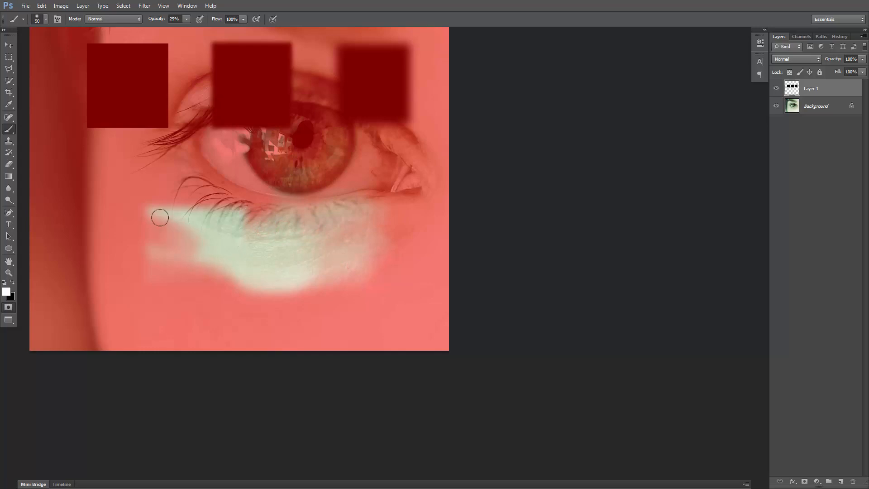
drag(208, 225, 305, 221)
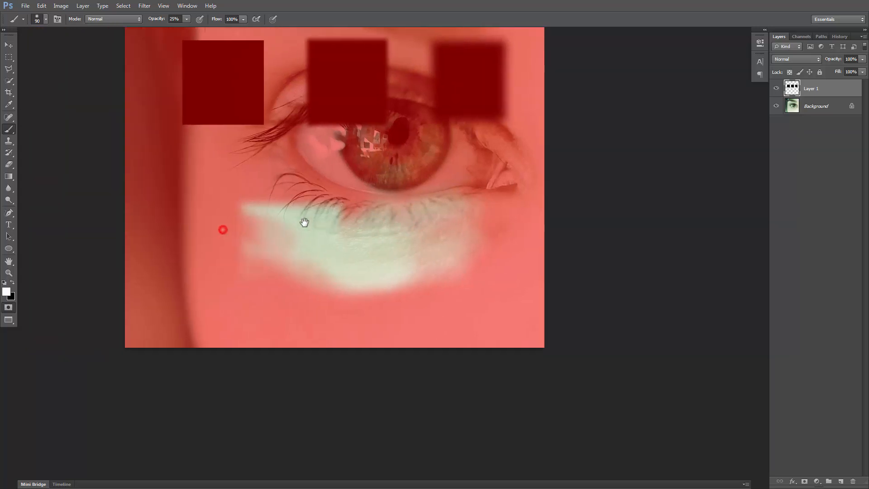
mouse_move(256, 197)
mouse_down()
mouse_move(240, 219)
mouse_move(301, 239)
mouse_up()
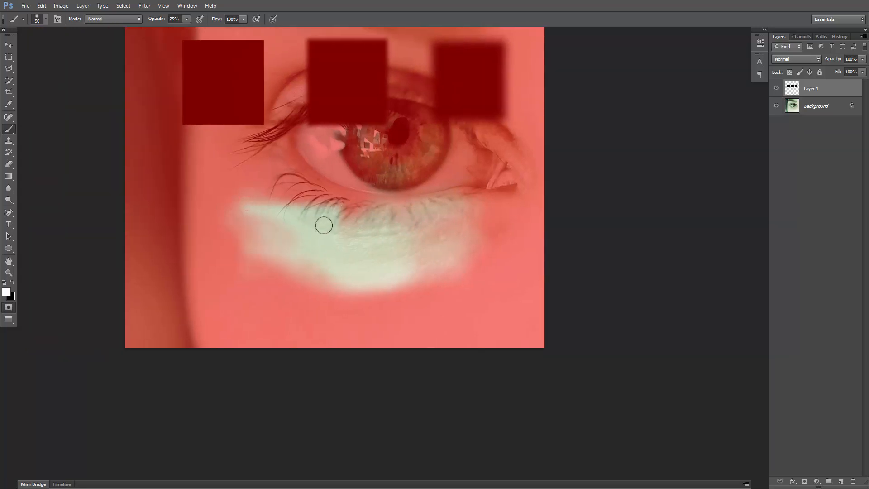
Convert the painted Quick Mask into a selection and fill it with black on Layer 1
key(q)
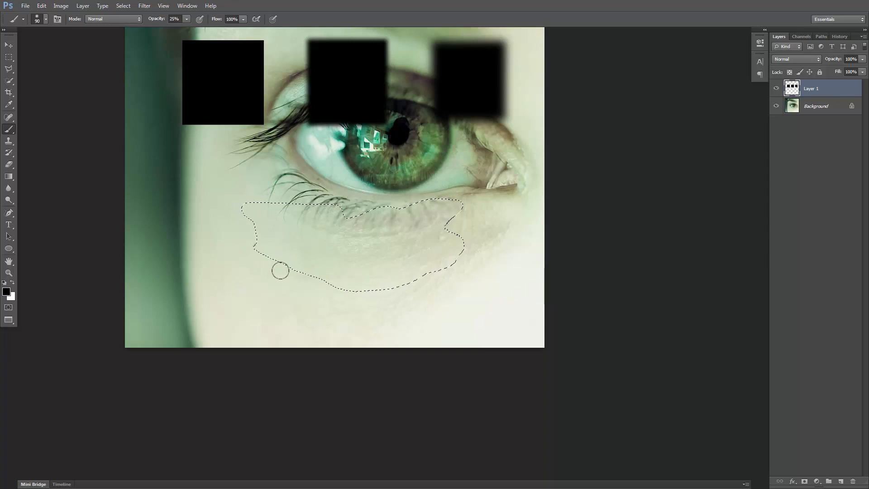
key(q)
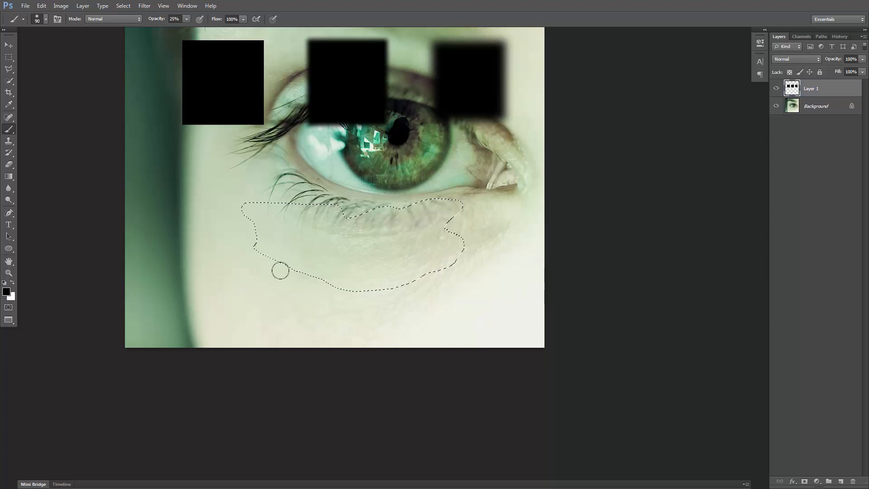
key(x)
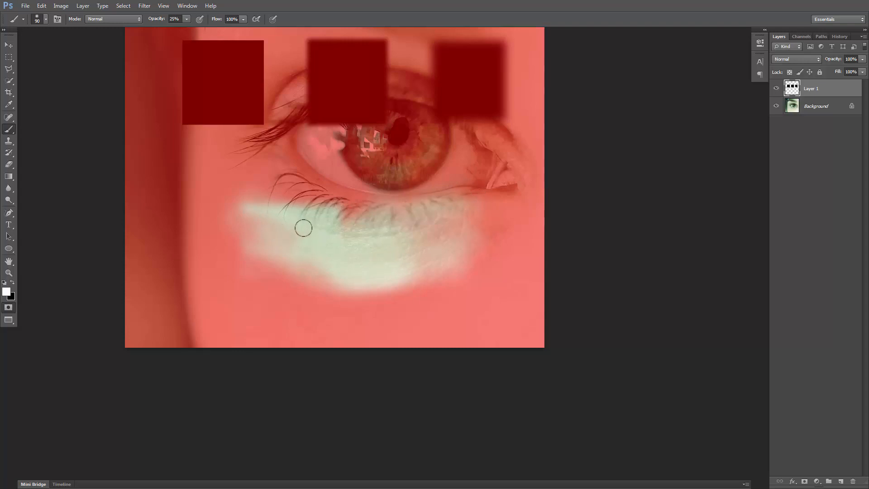
key(q)
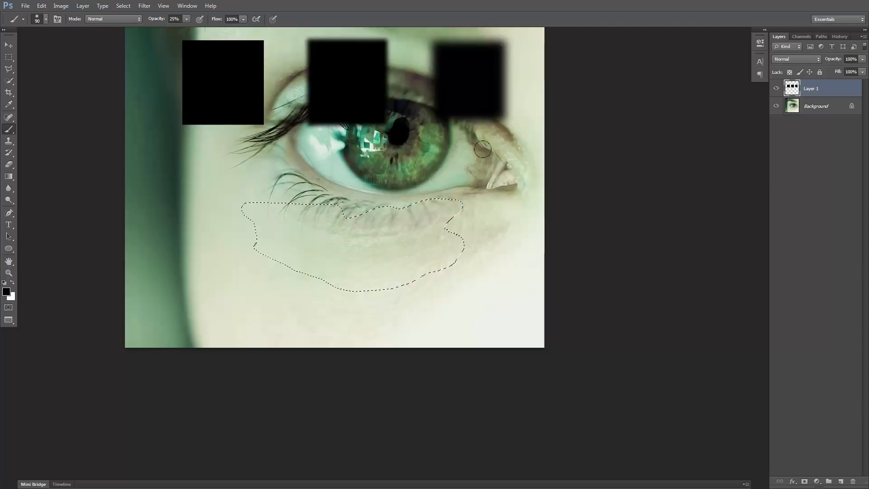
key(alt+Delete)
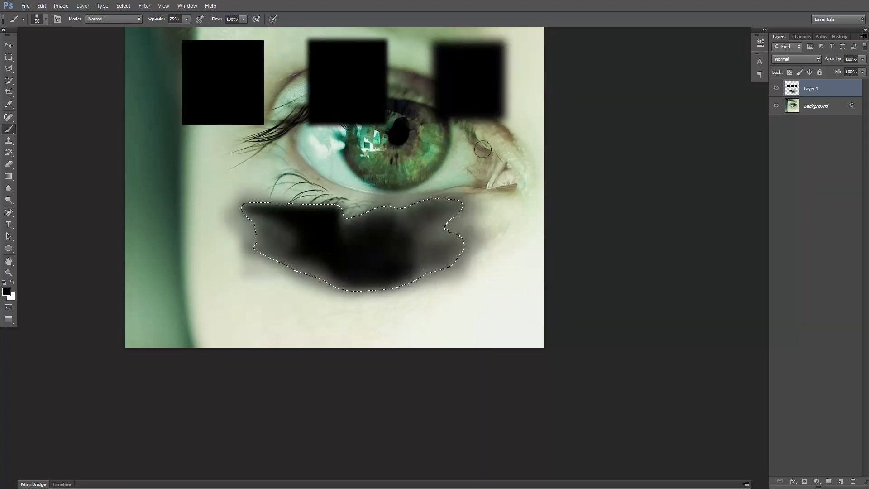
Alternate between Quick Mask and normal view to compare the painted mask with the black fill's varying opacity
key(q)
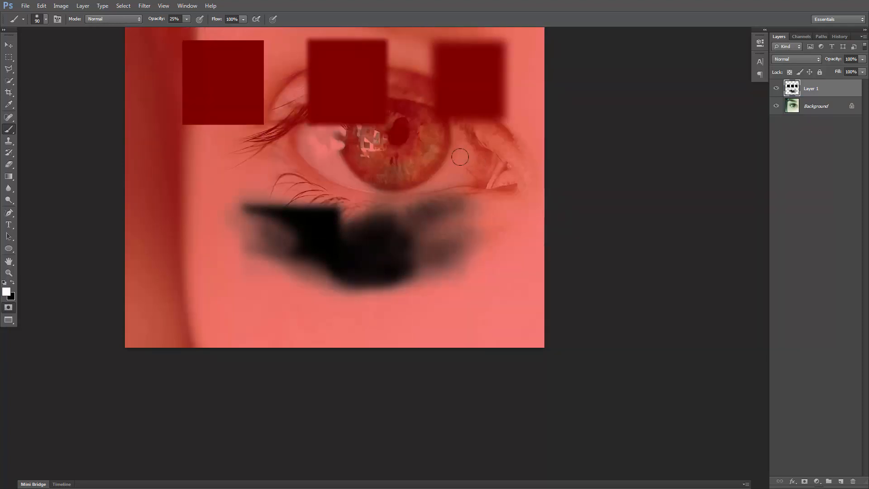
key(q)
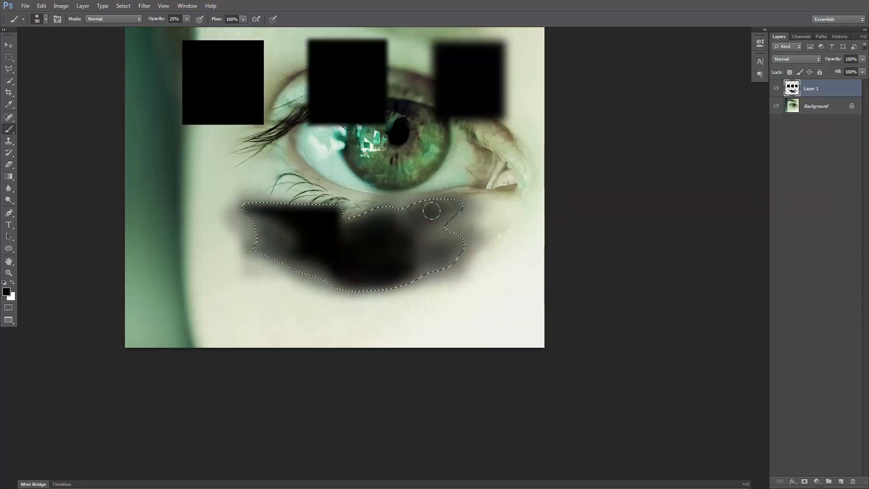
key(q)
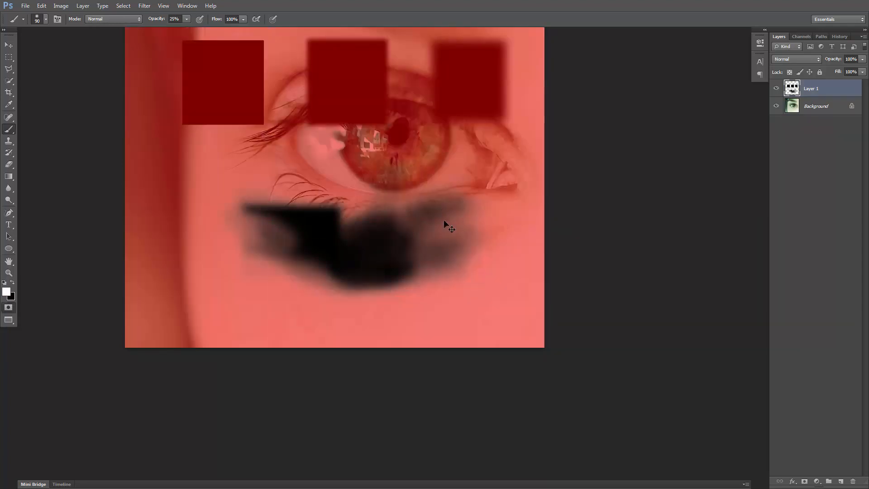
key(q)
key(q)
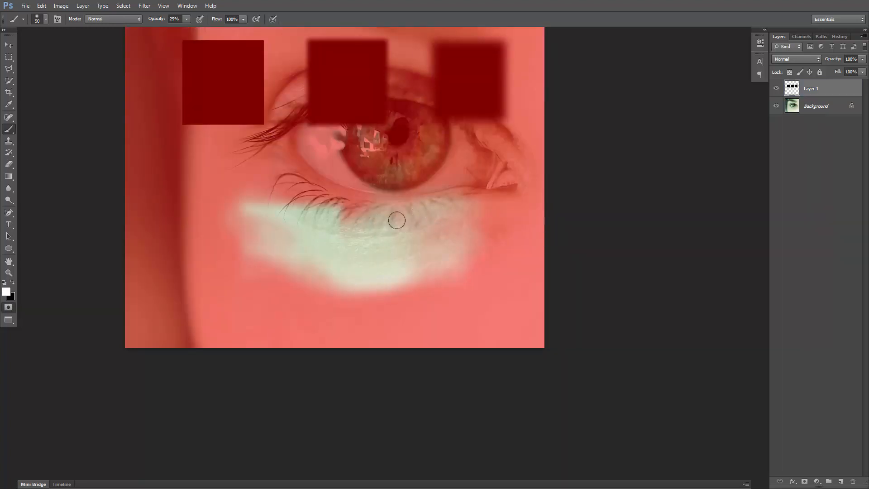
key(q)
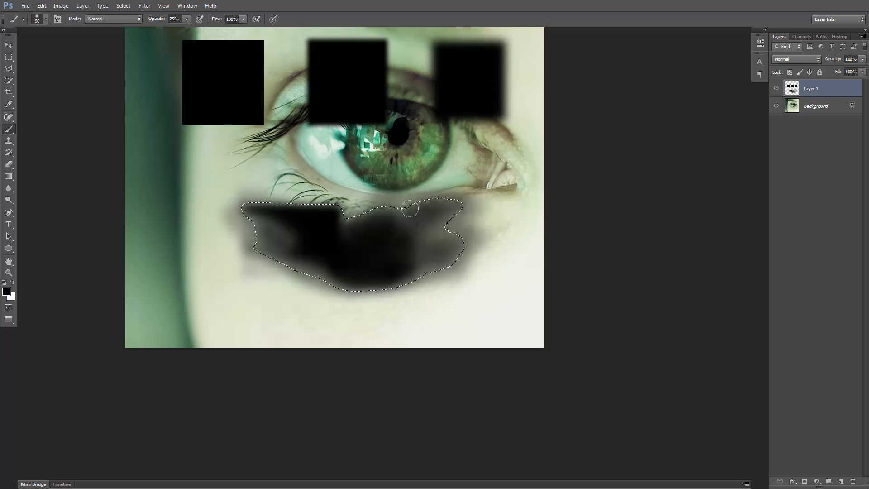
Deselect the filled area under the eye and show the whole image
drag(487, 53, 530, 153)
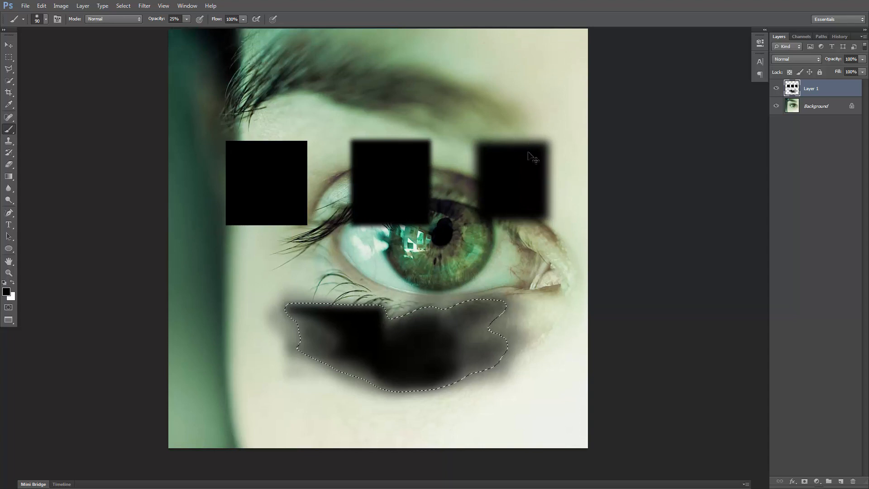
key(ctrl+d)
key(ctrl+minus)
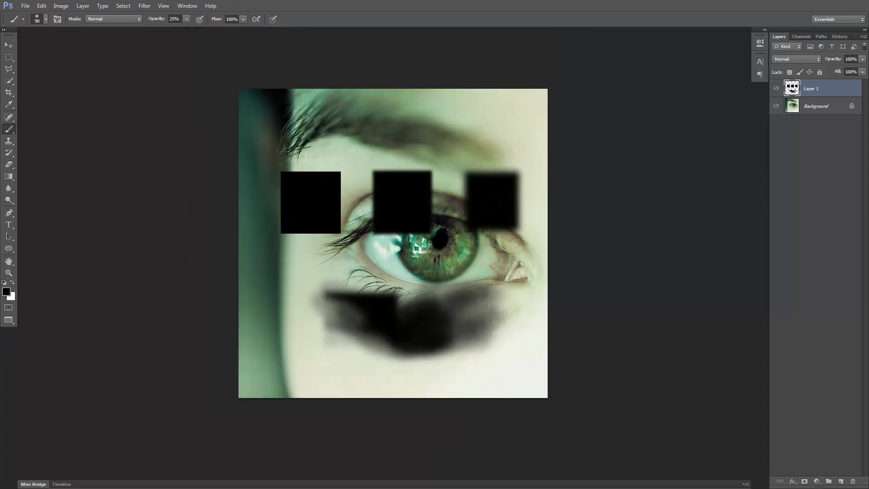
drag(492, 203, 478, 194)
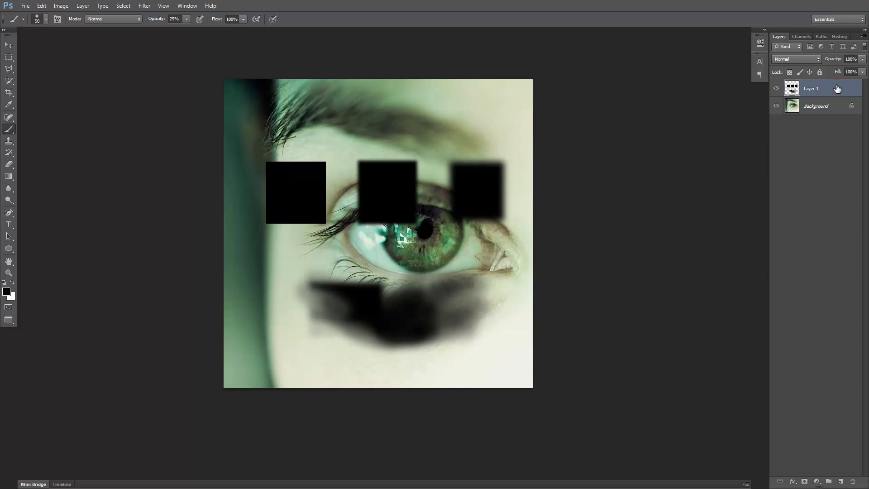
Delete the layer holding the black shapes and duplicate the Background layer
key(Delete)
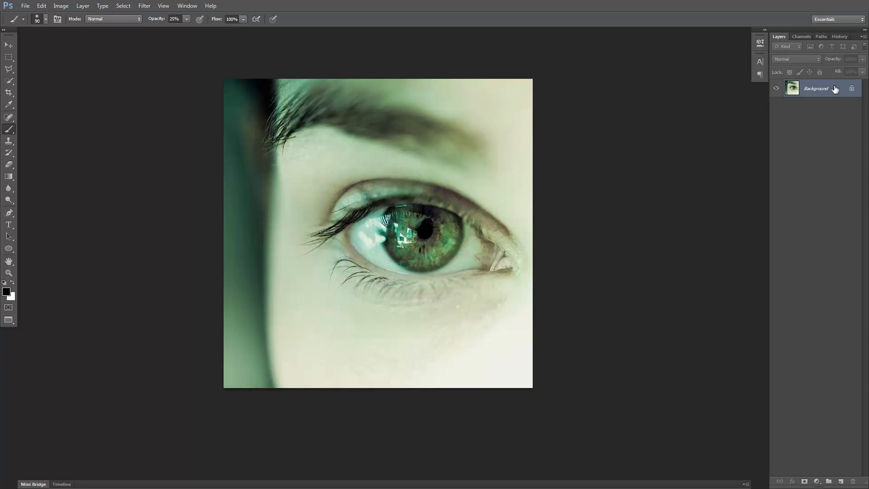
key(ctrl+j)
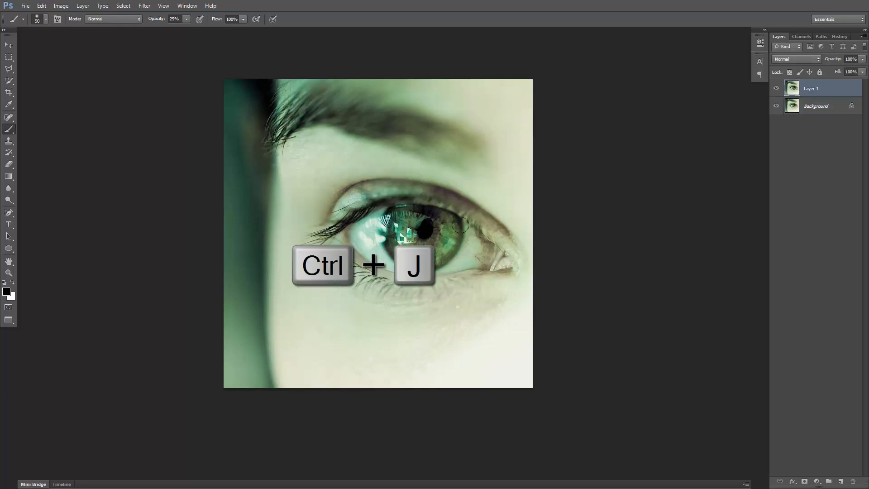
Draw a circular selection around the iris with the Elliptical Marquee tool and reposition it over the iris
scroll(447, 236, up, 1)
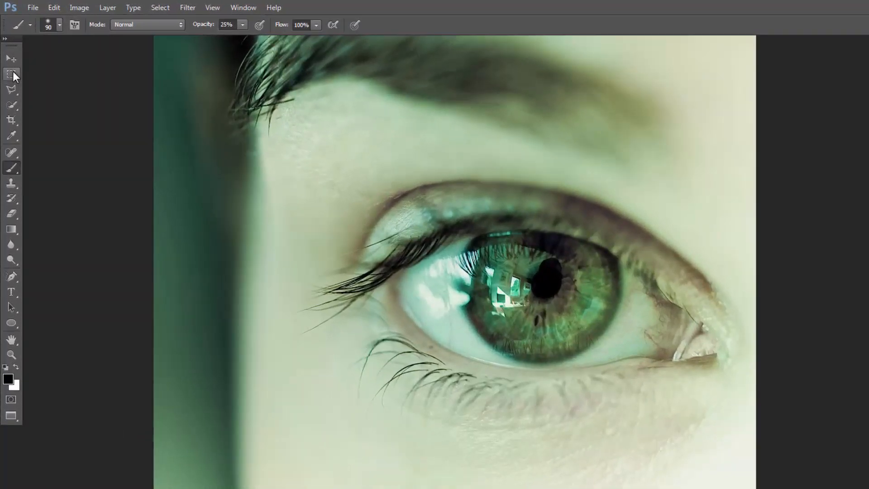
click(9, 56)
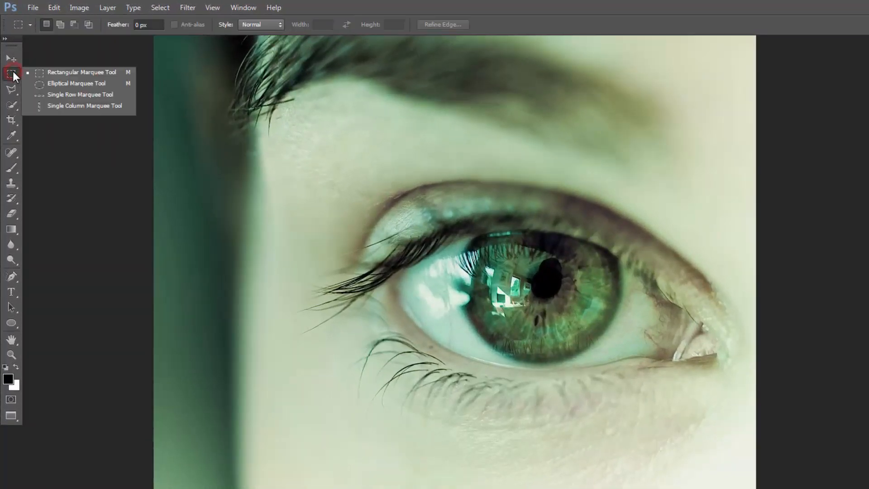
click(64, 85)
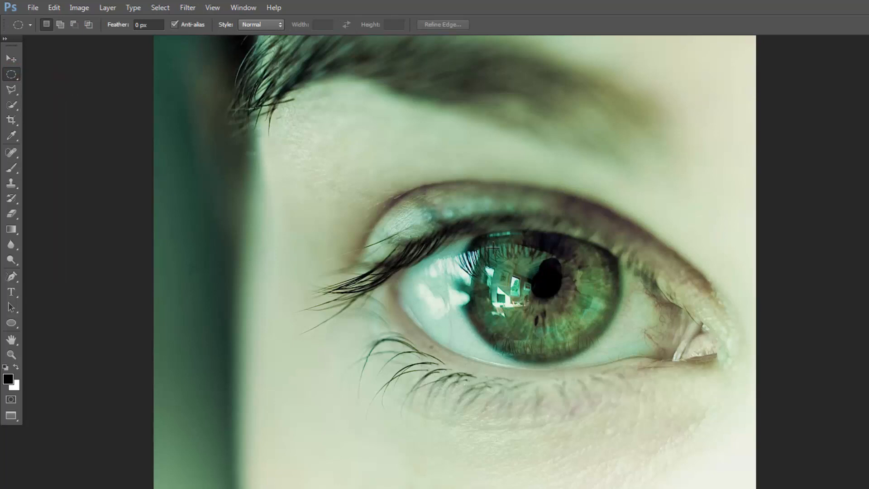
drag(478, 236, 619, 378)
drag(471, 236, 616, 378)
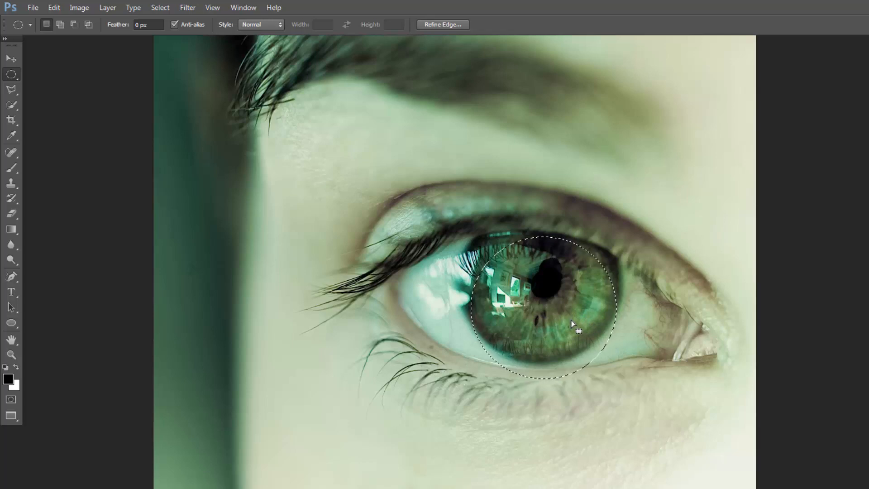
drag(571, 323, 568, 301)
Transform the circular selection to about 110% width and 110% height so it matches the outer edge of the iris
right_click(569, 304)
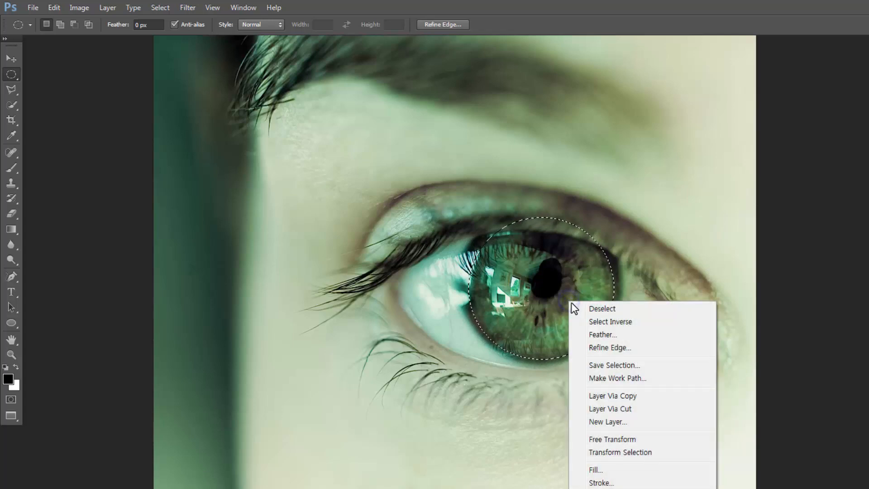
click(623, 451)
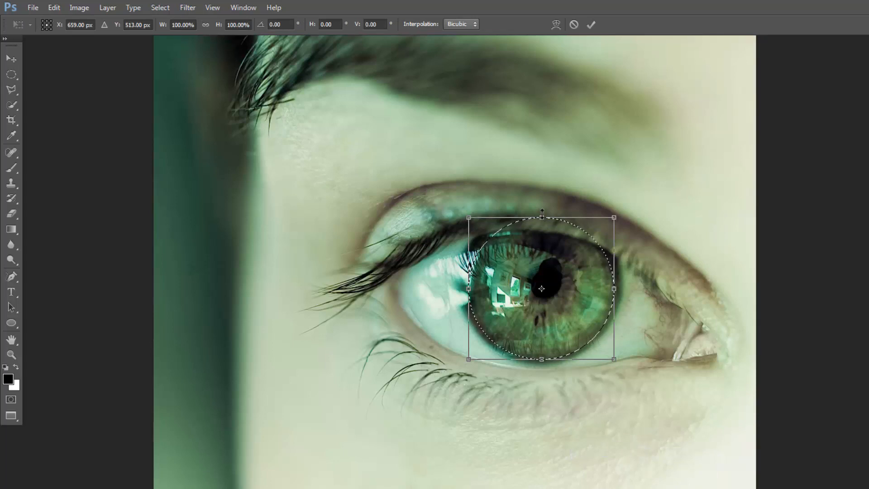
drag(542, 213, 543, 209)
drag(615, 285, 621, 285)
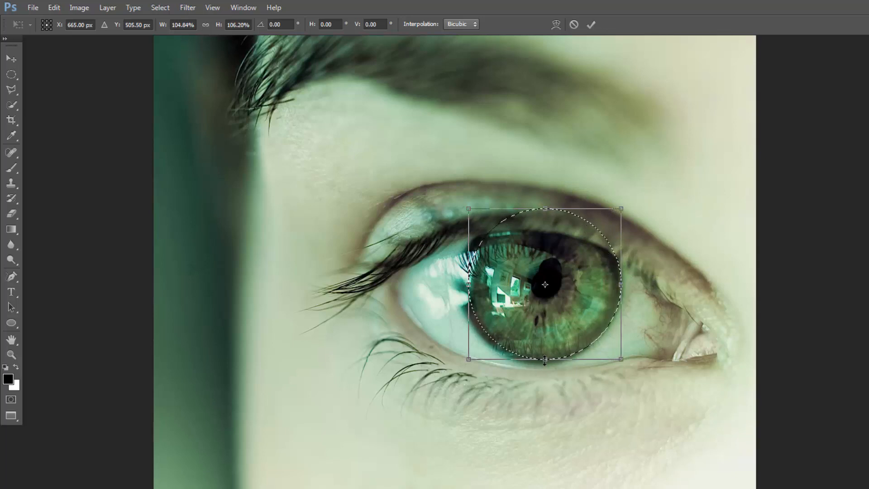
drag(545, 359, 545, 364)
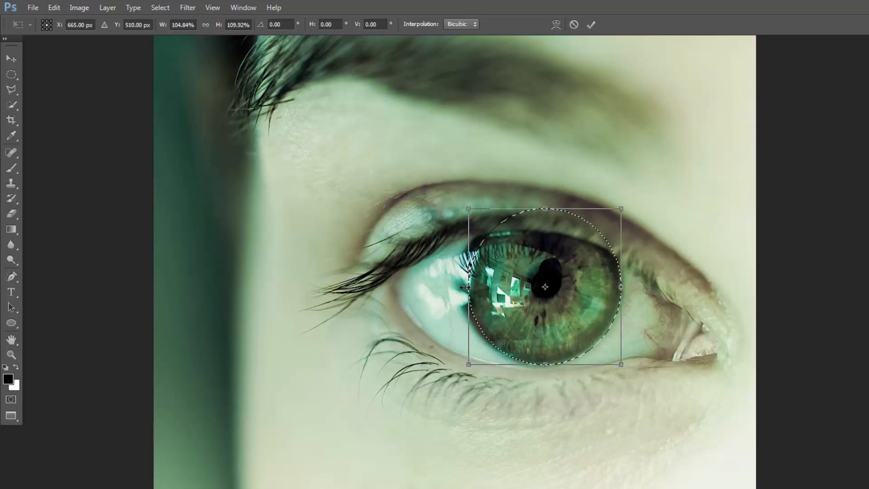
drag(469, 286, 461, 287)
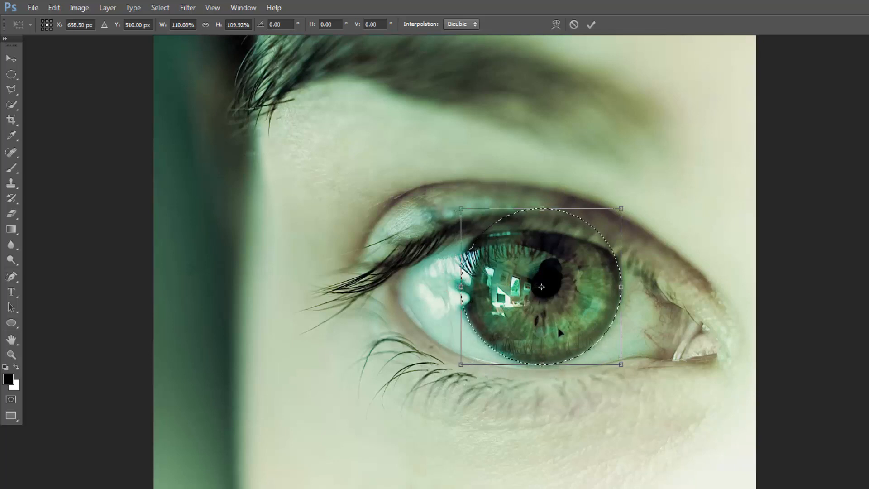
key(Return)
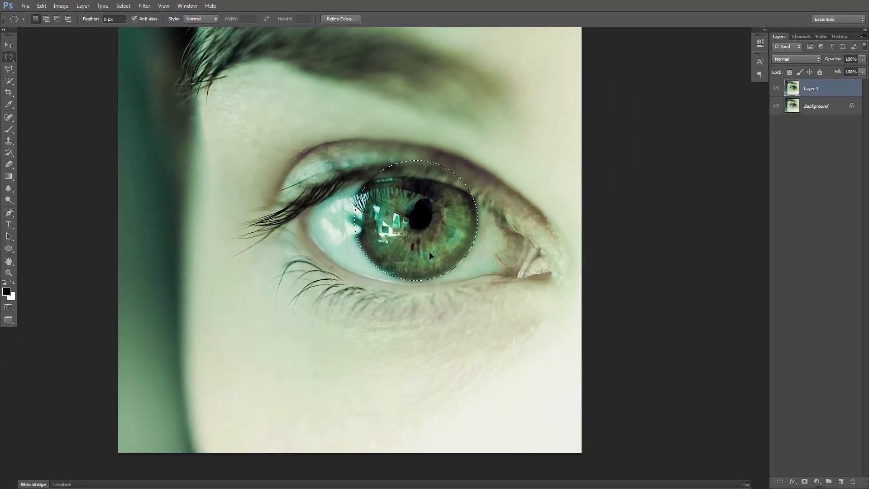
Transform the iris selection again, pulling its upper-left corner outward to about 105% width and 103% height
key(ctrl+plus)
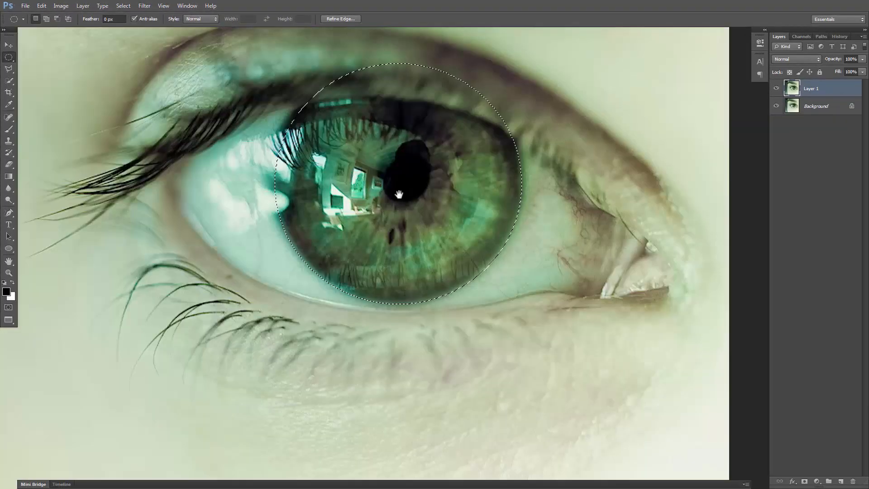
drag(384, 161, 392, 181)
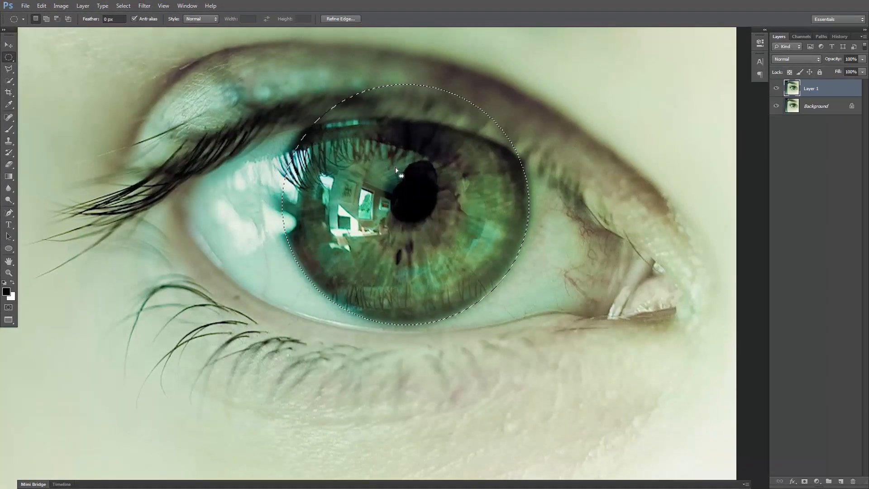
right_click(395, 168)
click(451, 286)
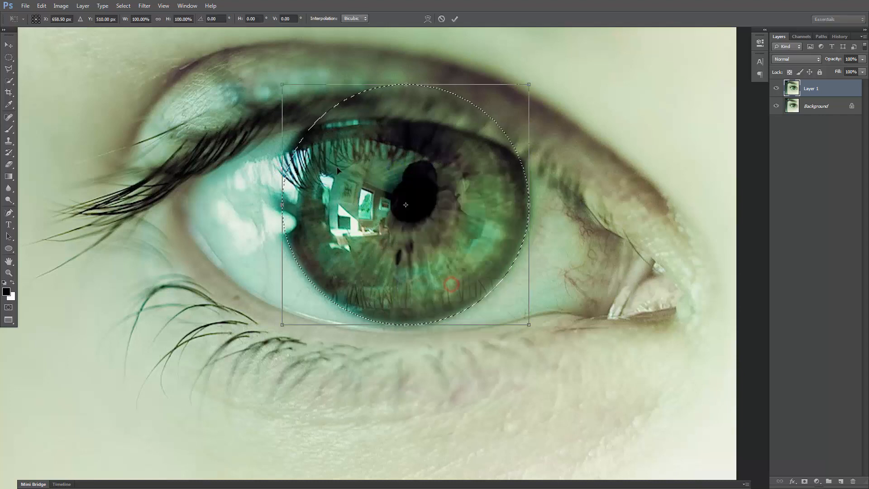
drag(281, 85, 270, 80)
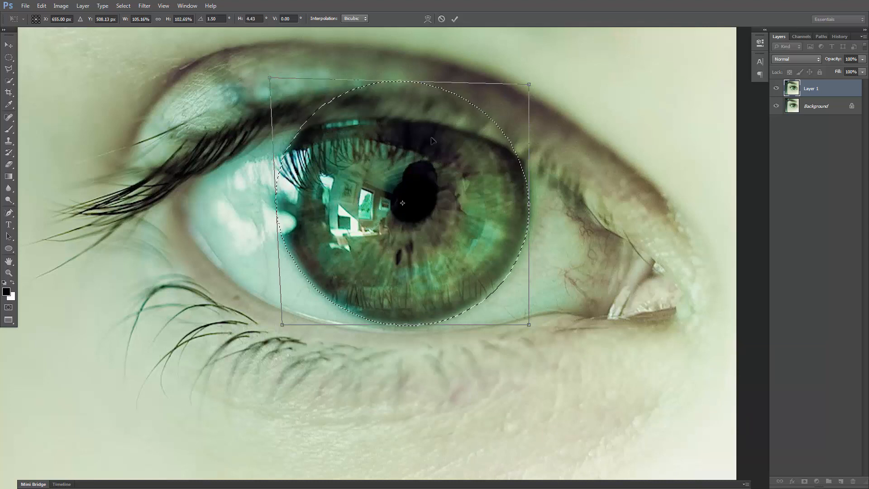
key(Return)
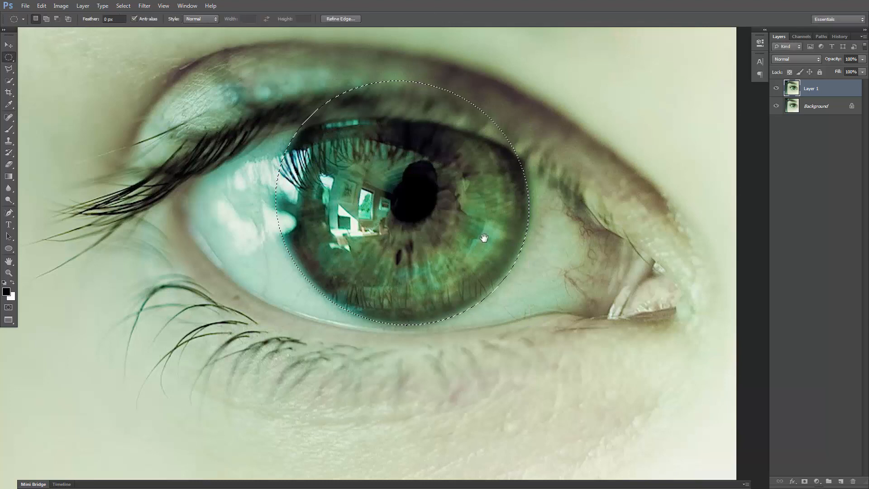
Feather the iris selection with a radius of 5 pixels
drag(535, 206, 519, 174)
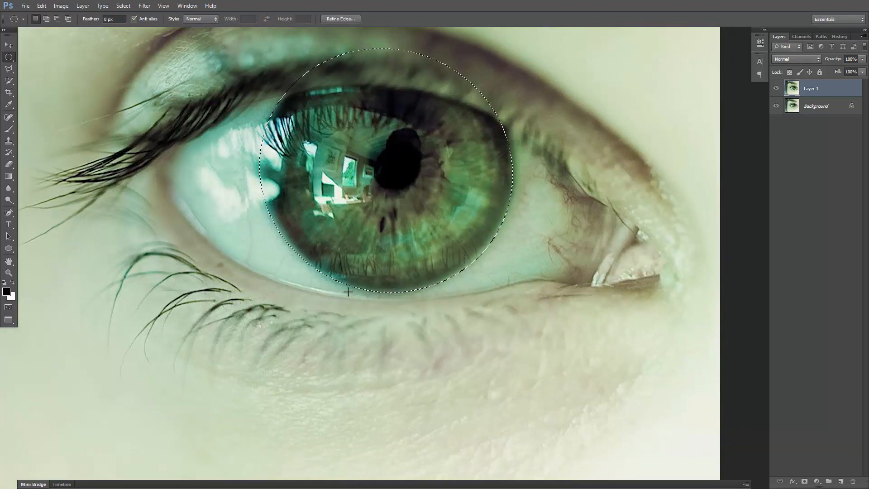
drag(304, 170, 305, 216)
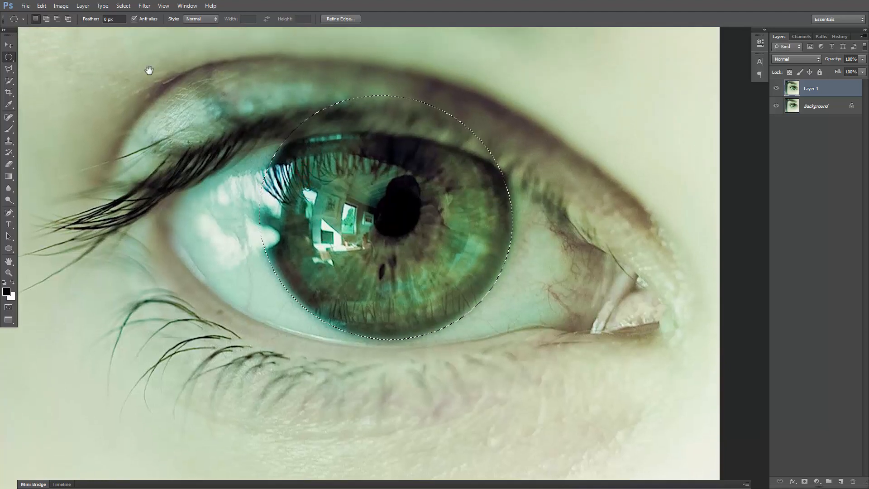
click(123, 7)
click(137, 107)
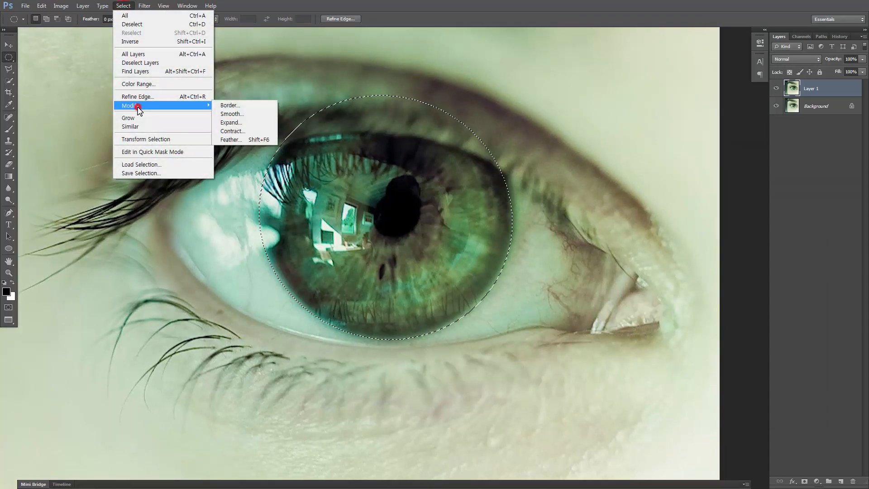
click(240, 139)
text(5)
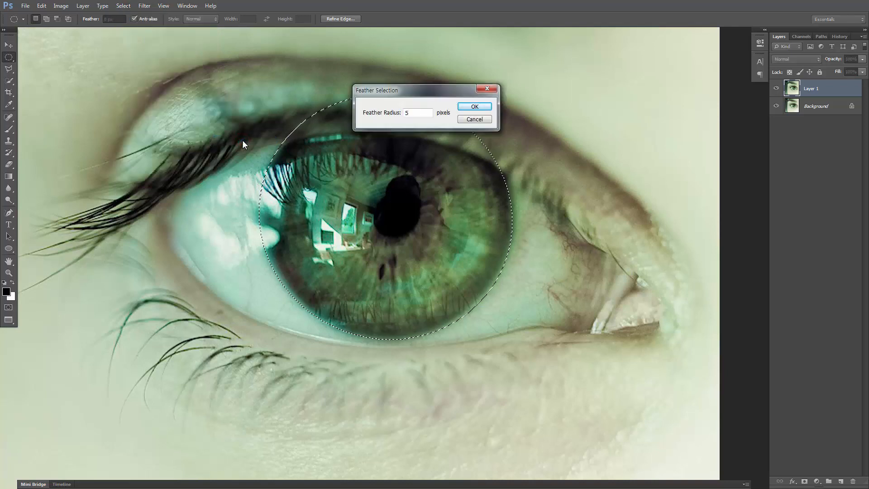
key(Return)
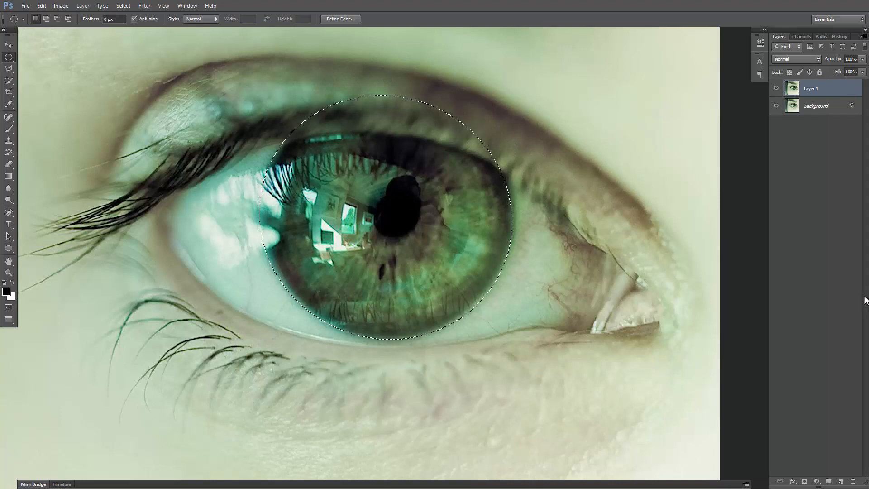
Put the duplicated photo layer in a group and add a group mask from the iris selection
key(ctrl+g)
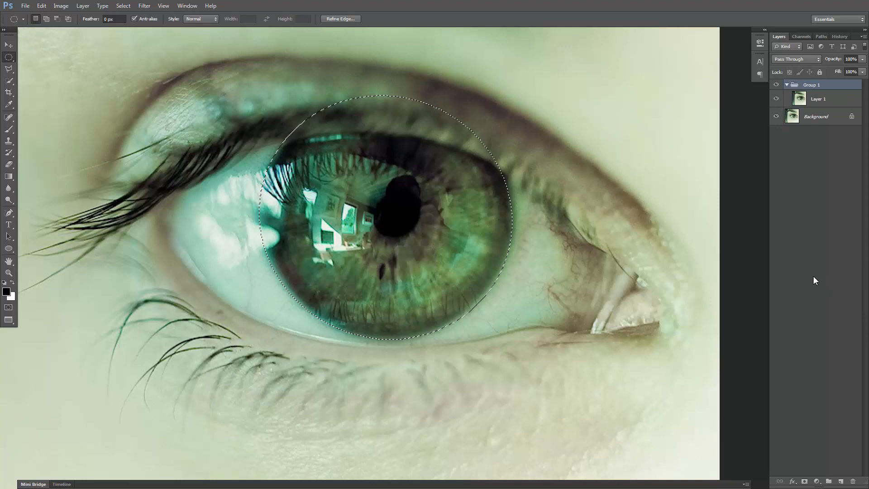
click(805, 482)
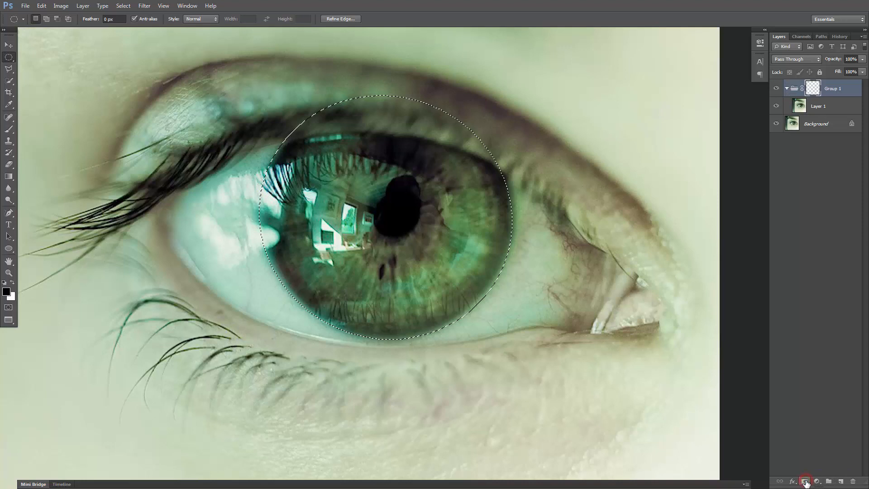
drag(510, 168, 515, 178)
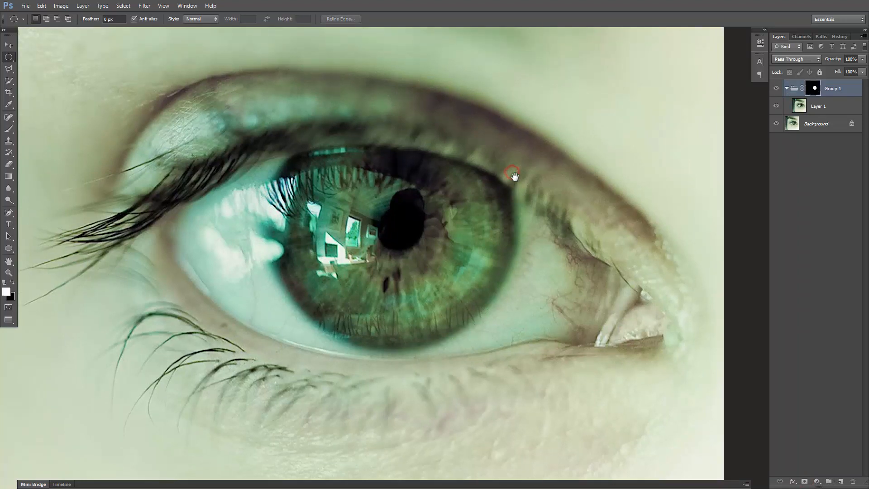
key(ctrl+minus)
key(ctrl+minus)
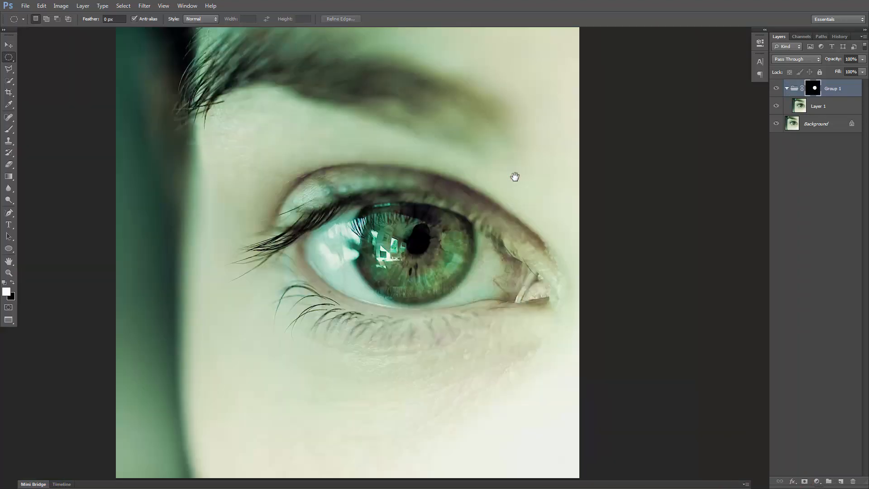
View the group's mask on its own and return to the image
alt+click(813, 89)
alt+click(811, 89)
drag(403, 307, 401, 292)
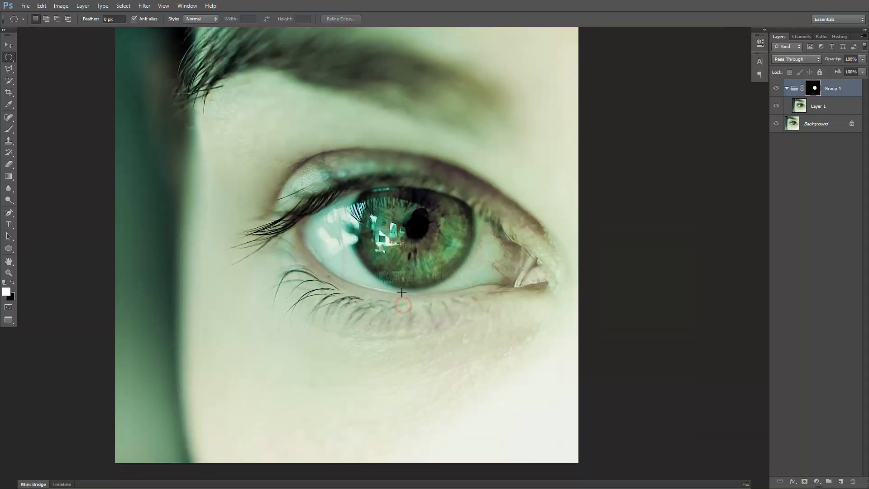
Load the group's mask as a selection around the iris and deselect it again
key(ctrl+plus)
drag(388, 193, 376, 259)
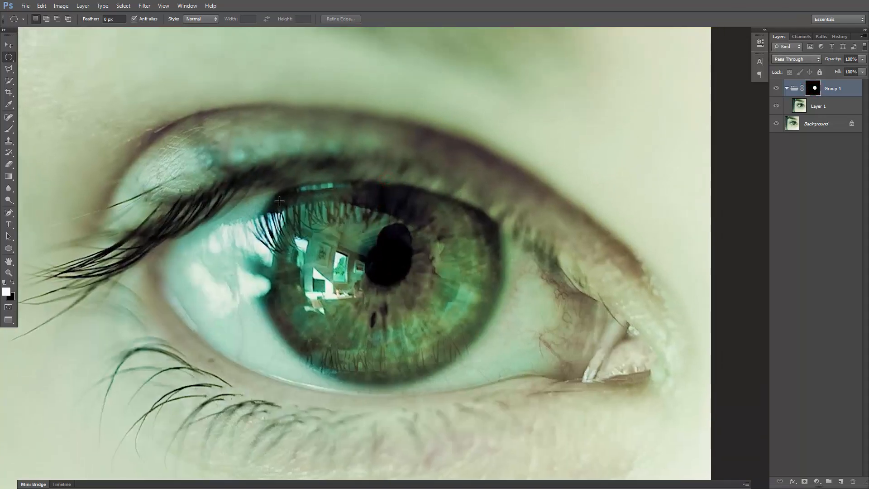
ctrl+click(815, 87)
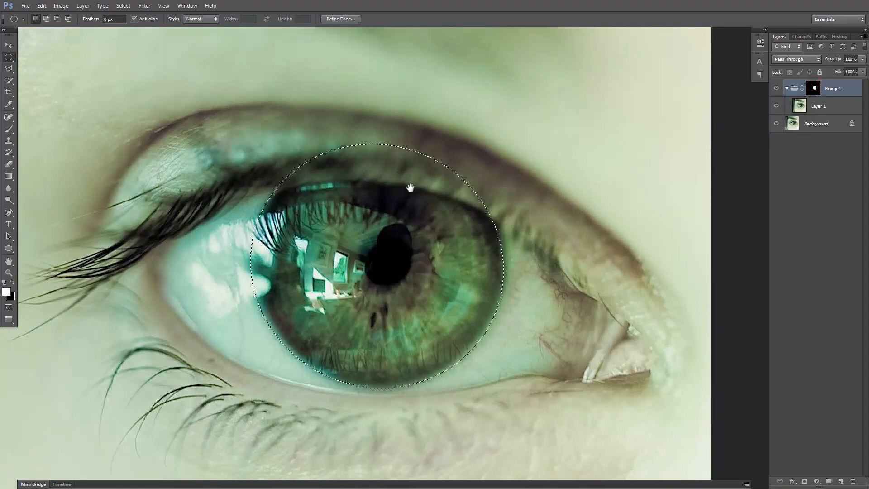
drag(409, 196, 391, 197)
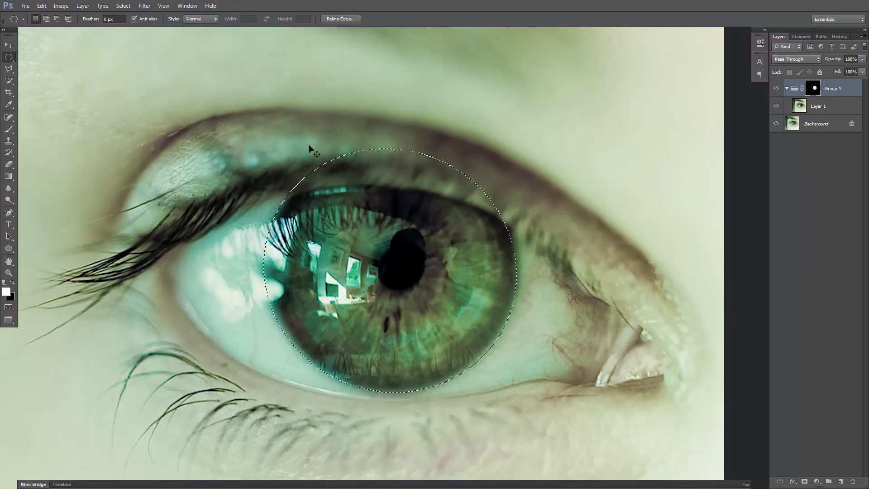
key(ctrl+d)
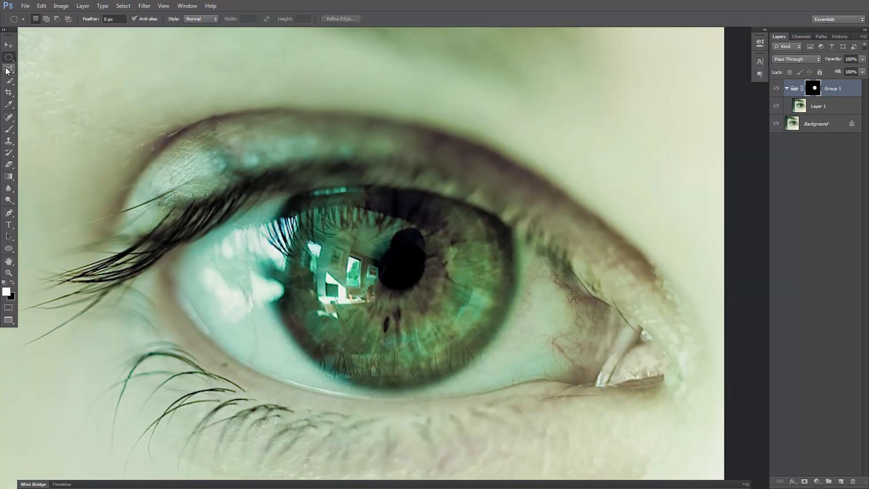
Outline the upper eyelid with the Polygonal Lasso, following the iris's upper edge and closing the selection above the eye
key(l)
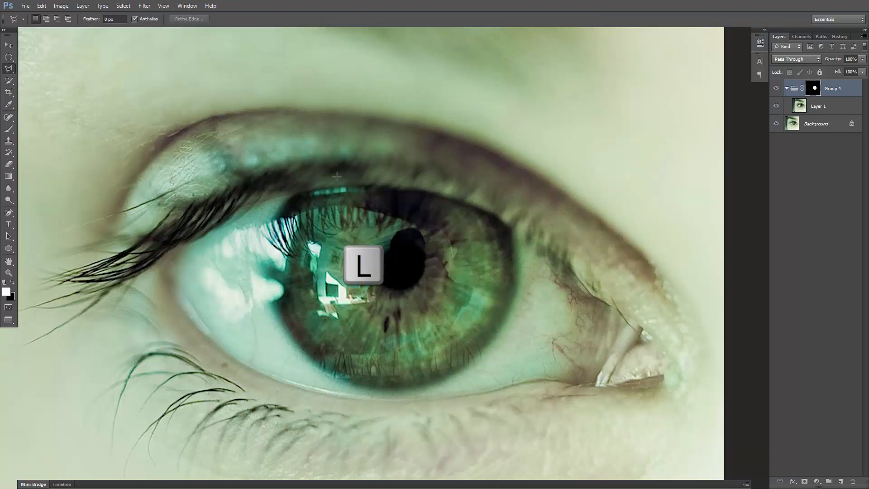
click(188, 128)
click(198, 161)
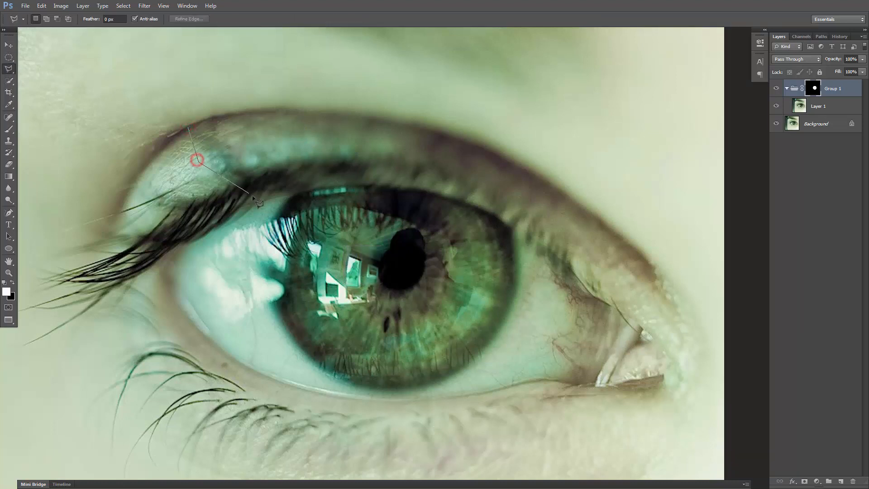
click(260, 201)
click(332, 184)
click(373, 185)
click(430, 192)
click(469, 204)
click(504, 221)
click(561, 252)
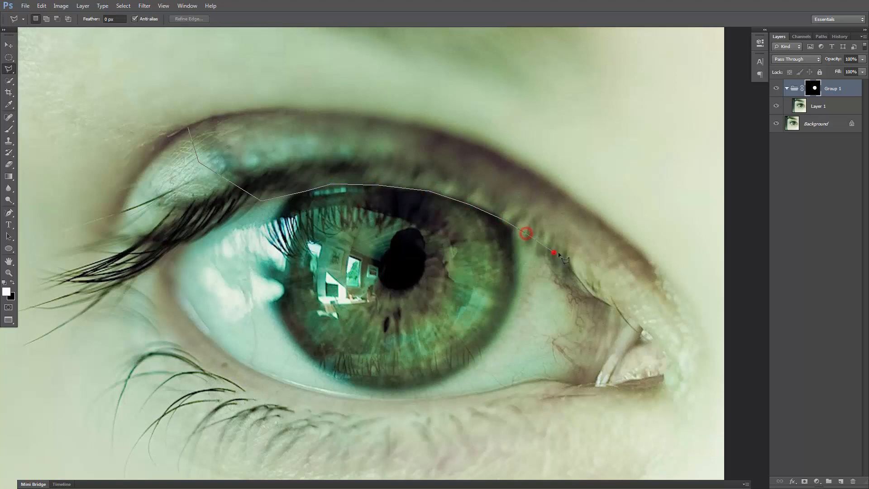
click(619, 159)
click(591, 75)
click(431, 73)
double_click(431, 74)
Feather the eyelid selection with a radius of 2 pixels
click(103, 5)
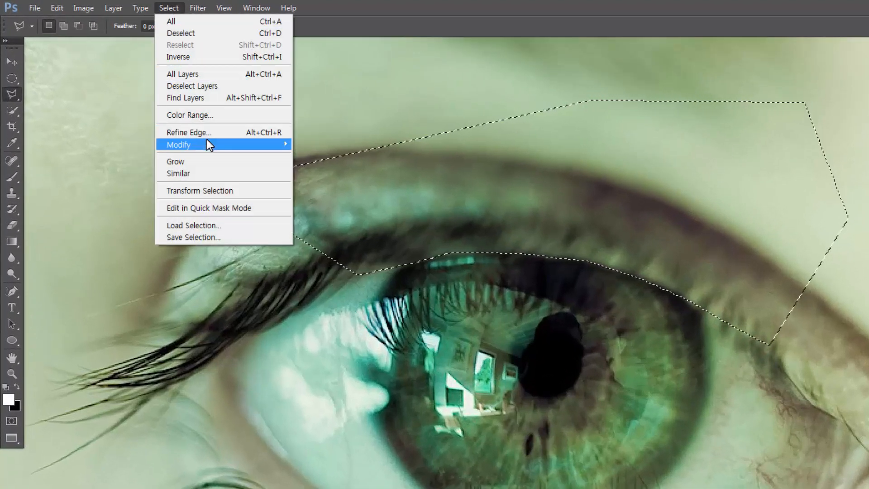
mouse_move(207, 143)
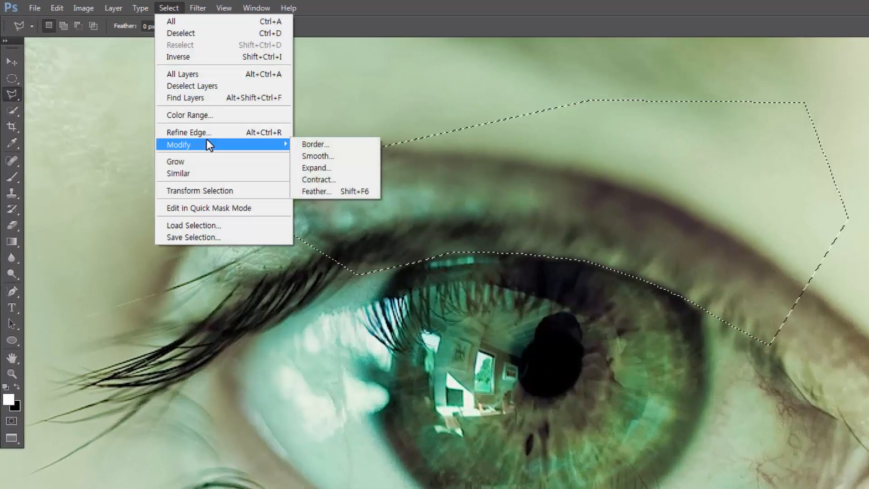
click(334, 191)
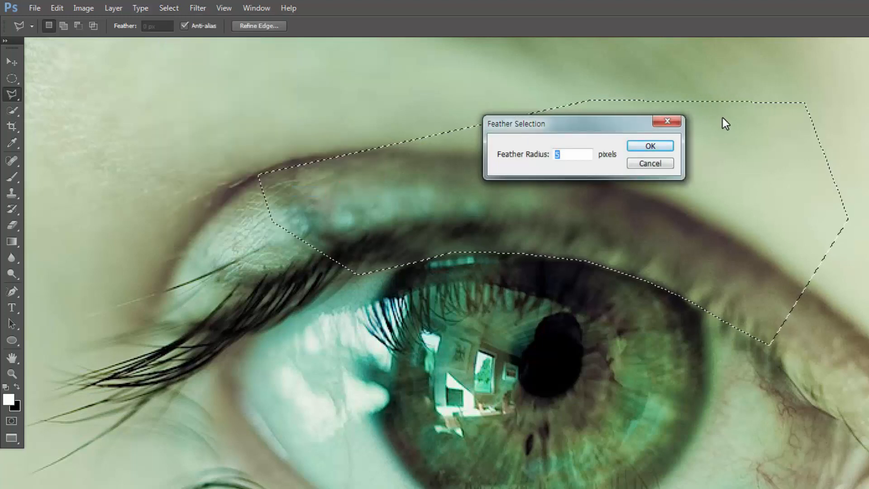
text(2)
key(Return)
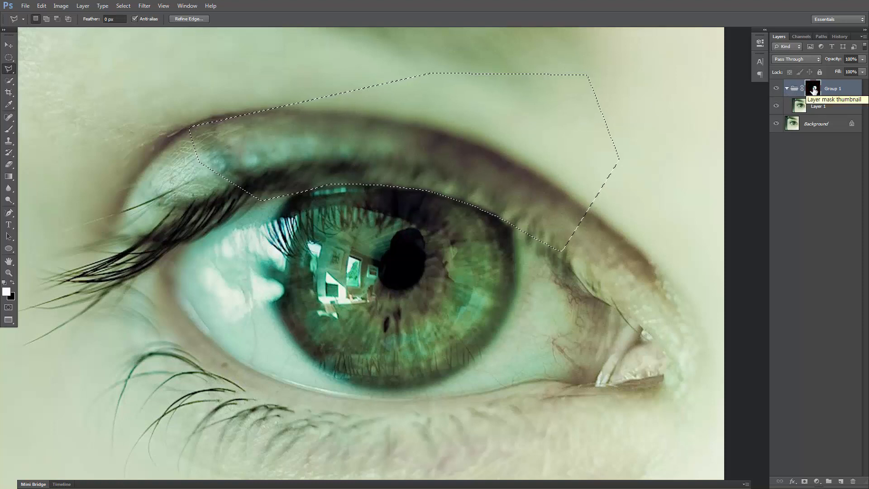
Fill the eyelid selection with black on the group's mask, check the mask on its own, and deselect
key(ctrl+Delete)
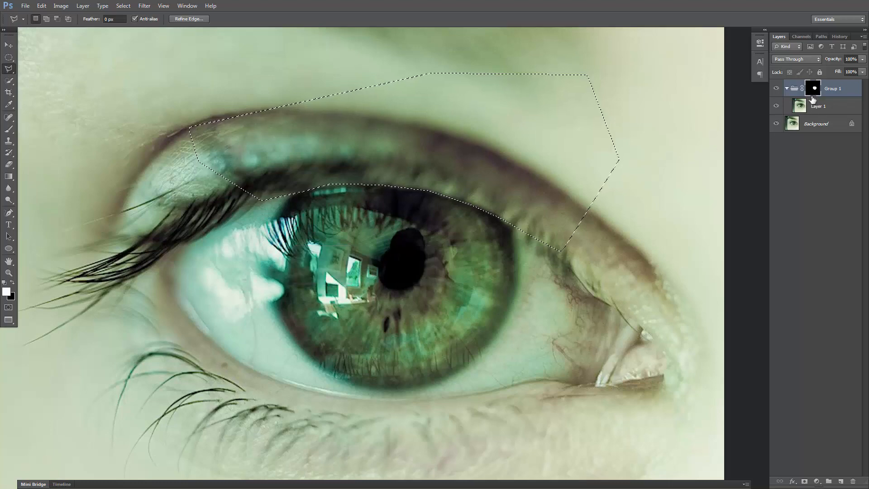
alt+click(815, 90)
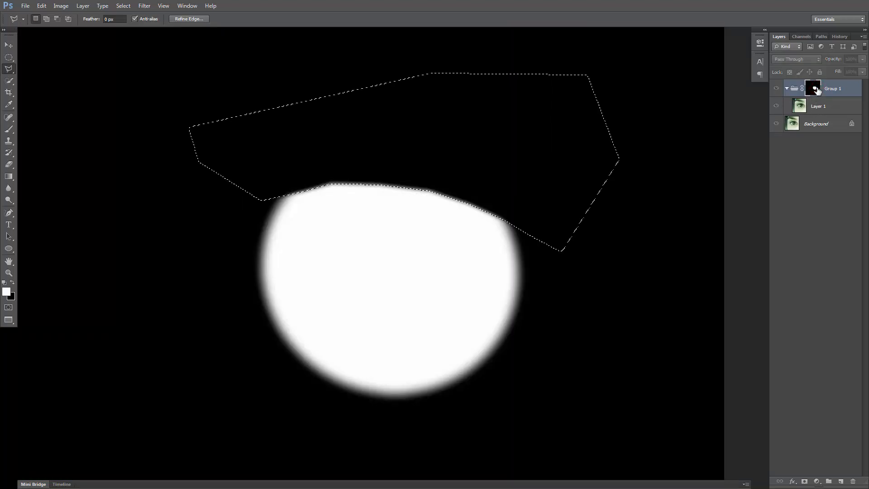
alt+click(814, 89)
alt+click(815, 89)
alt+click(815, 90)
key(ctrl+d)
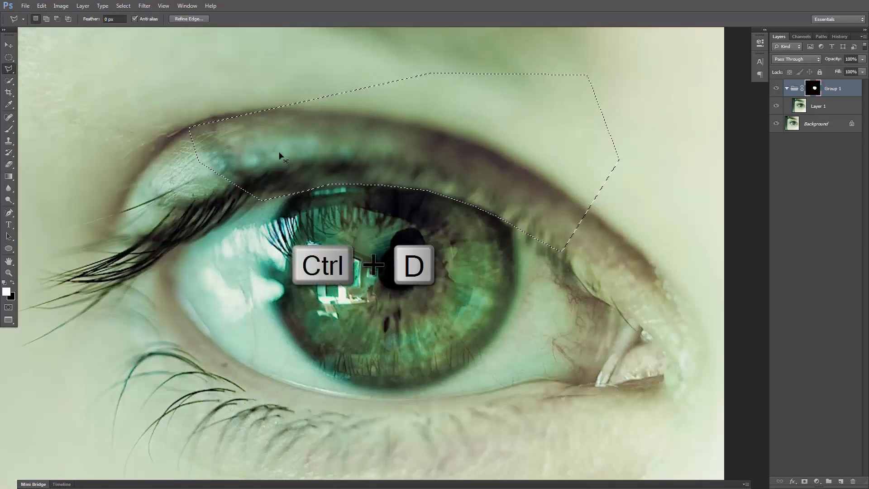
Add a Solid Color fill layer above Layer 1 in the group, coloured pure red with R 255, G 0, B 0
key(ctrl+0)
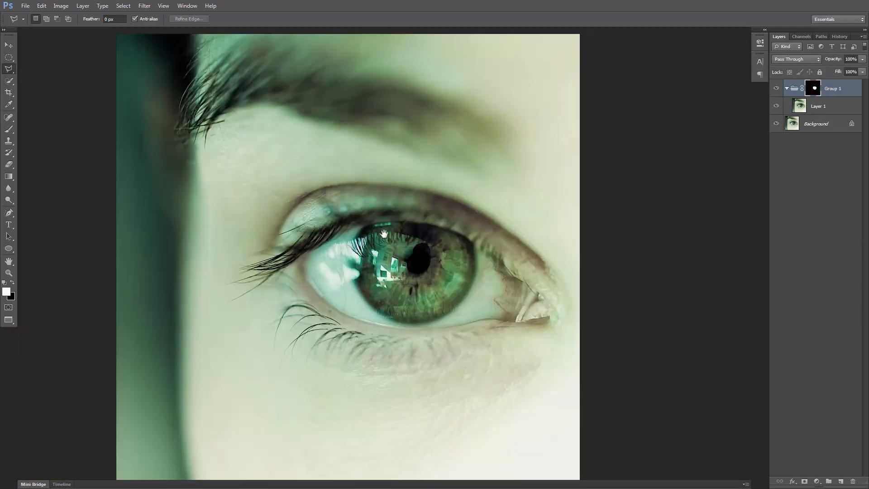
drag(621, 231, 614, 176)
click(832, 107)
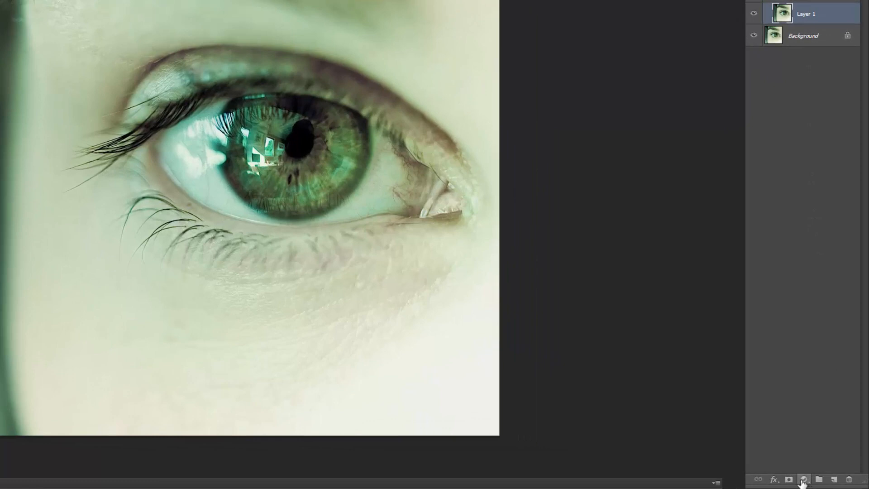
click(803, 480)
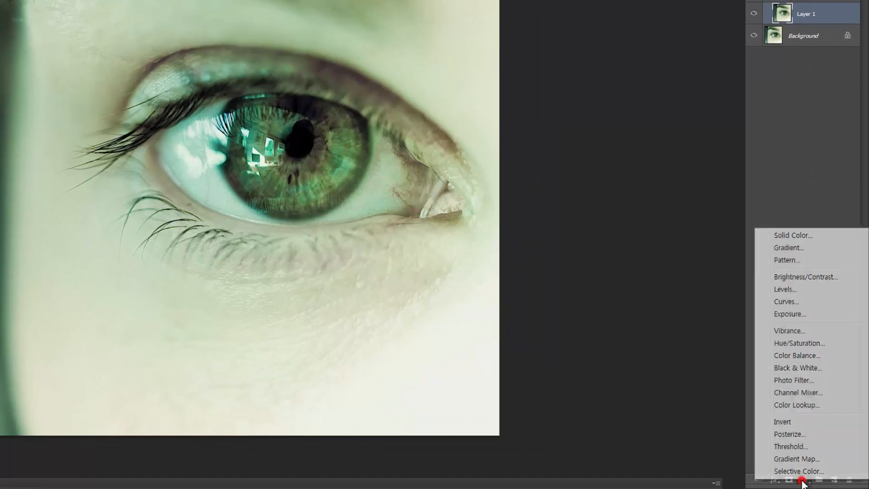
click(790, 236)
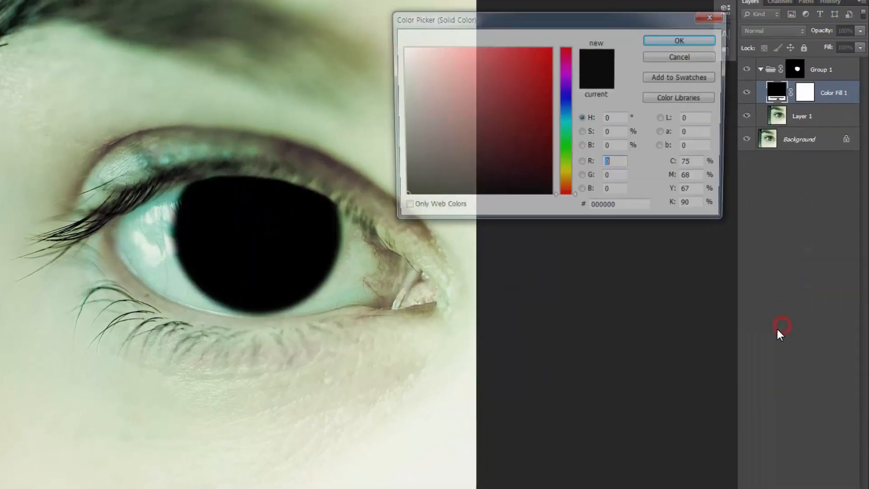
text(255)
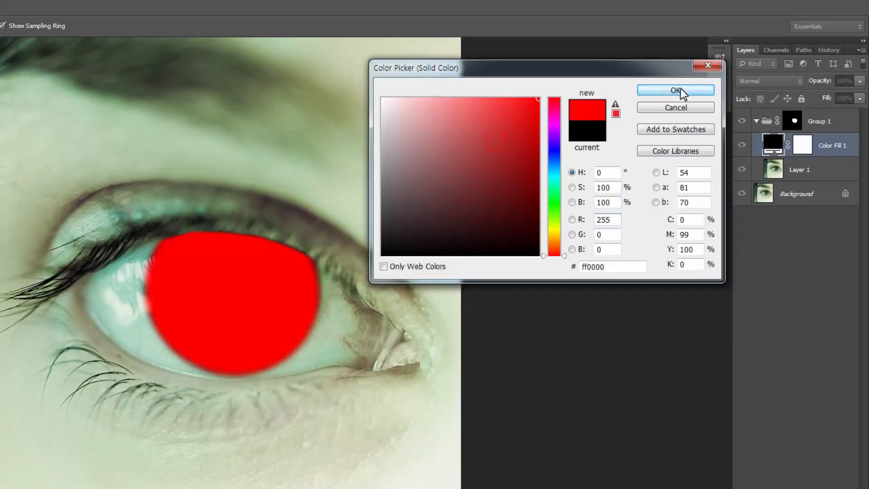
click(681, 89)
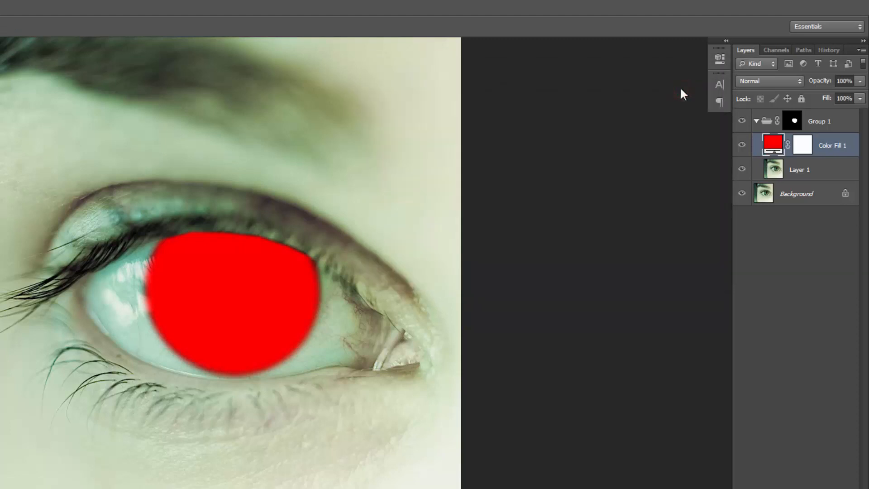
Set the red fill layer's blend mode to Overlay
click(764, 80)
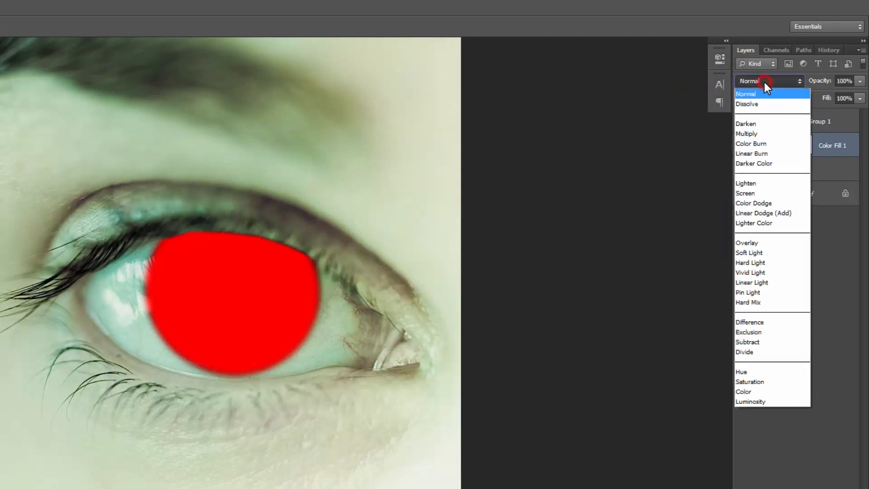
click(751, 242)
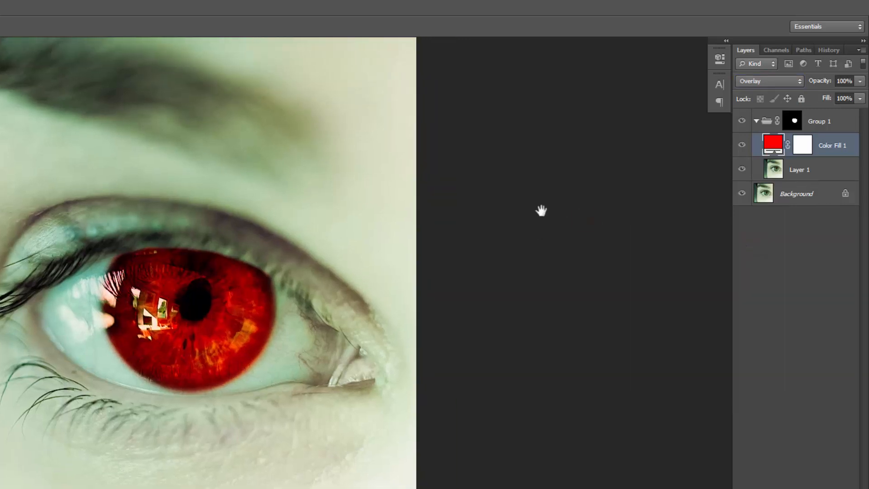
key(ctrl+minus)
drag(535, 250, 529, 238)
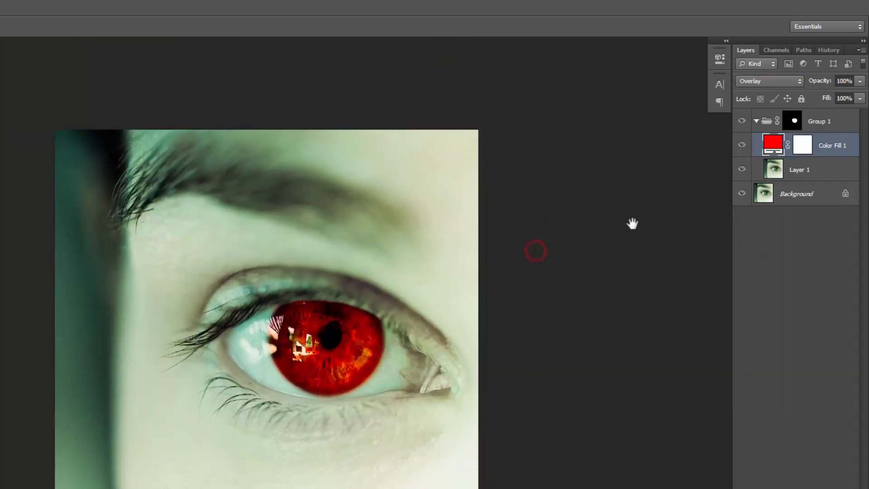
Reduce the red fill layer's opacity to 69%
click(844, 146)
click(859, 81)
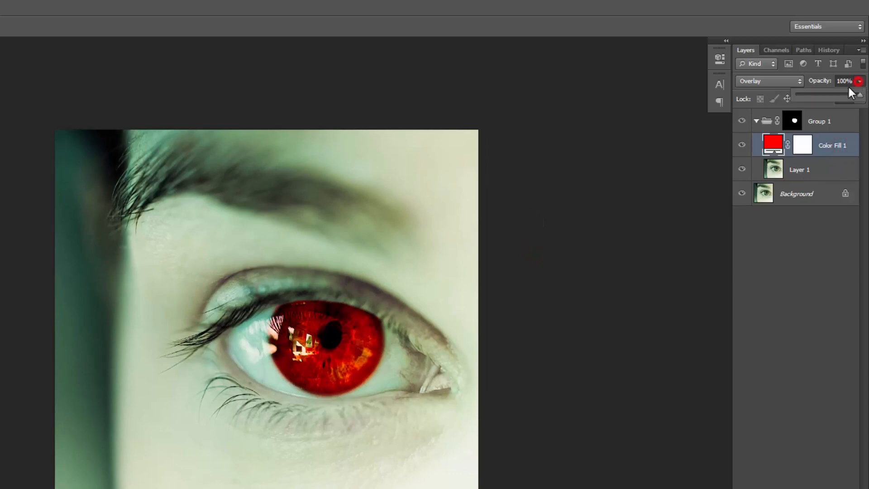
drag(841, 92, 841, 93)
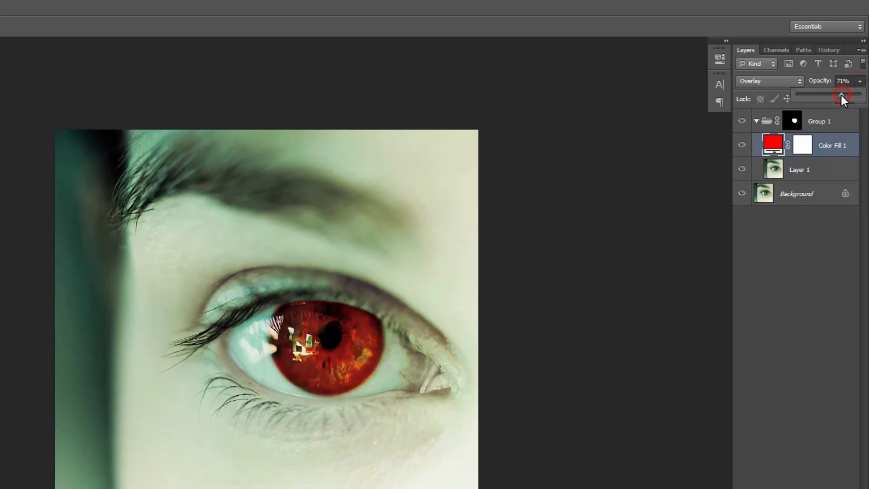
click(830, 173)
click(848, 145)
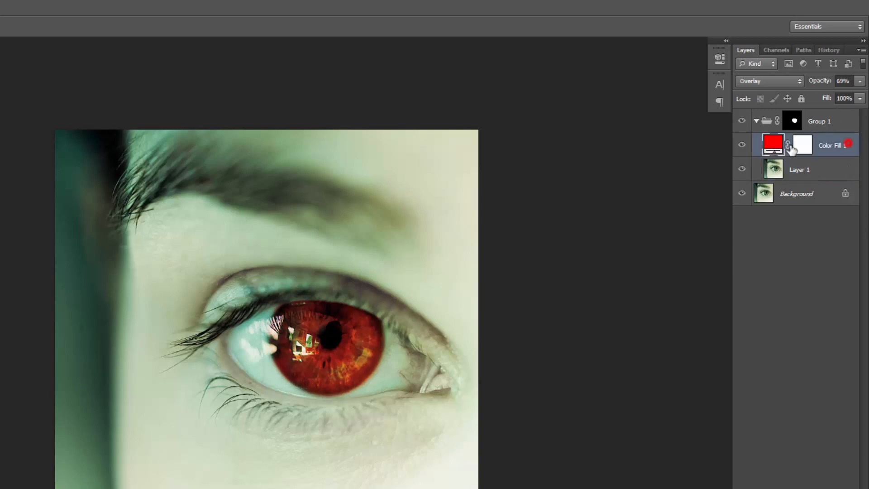
Recolour the fill layer to the warm yellow-orange #ffbb29 and set its opacity to 65%
double_click(776, 145)
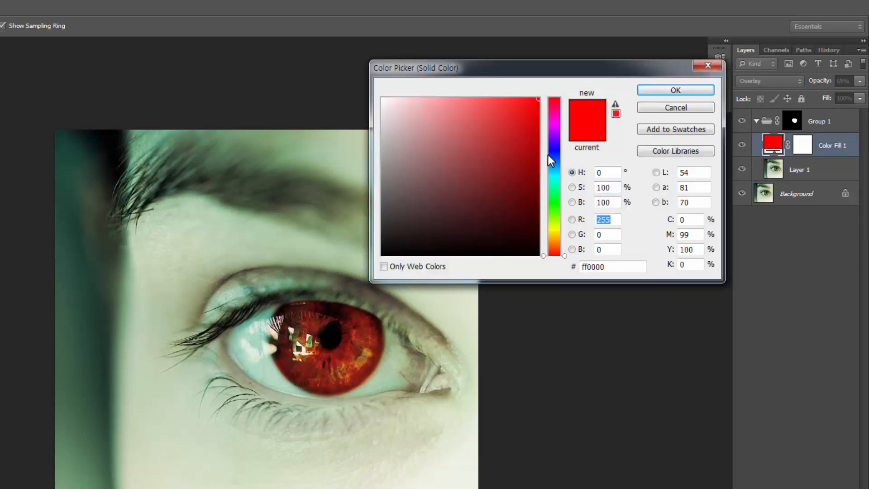
click(553, 204)
click(554, 220)
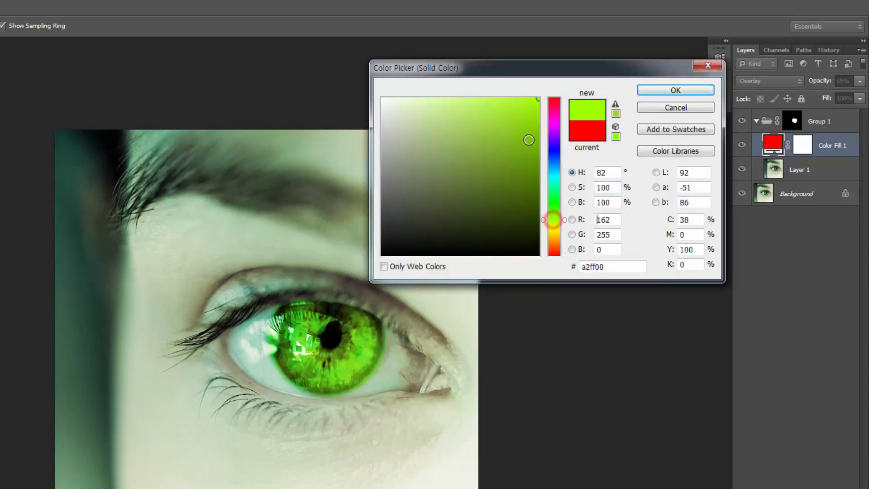
drag(528, 140, 514, 99)
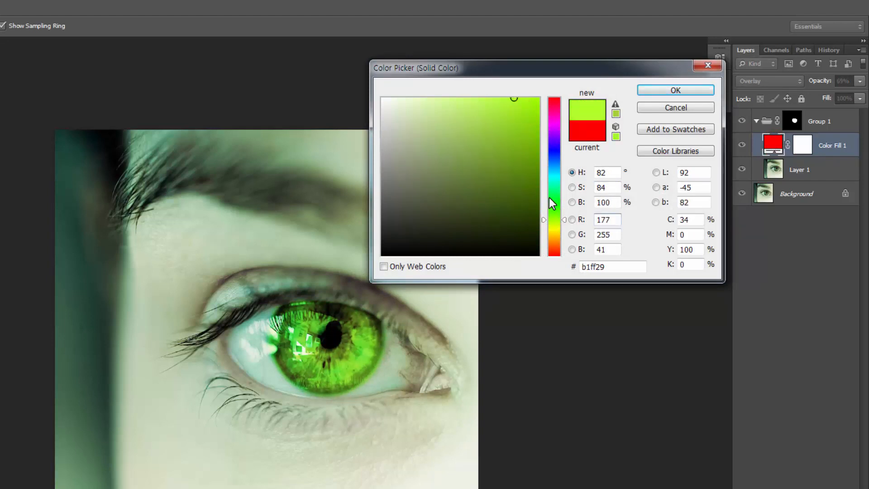
drag(554, 228, 556, 234)
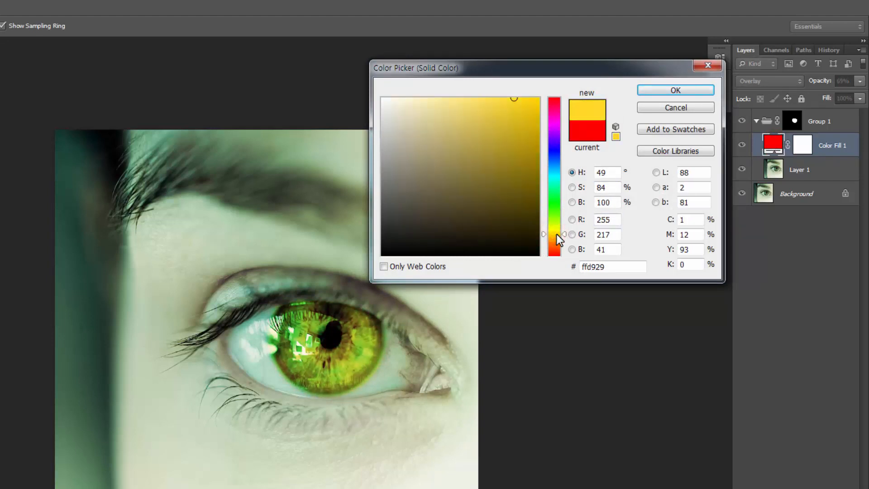
click(554, 238)
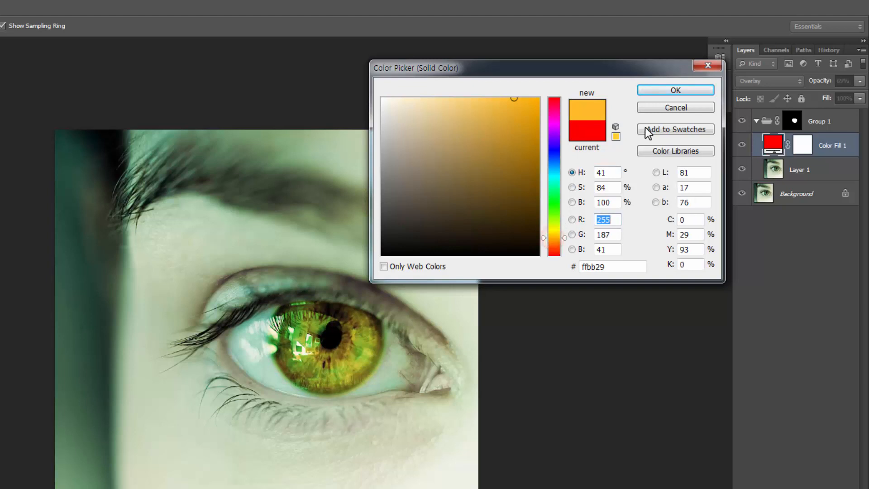
click(666, 91)
click(858, 81)
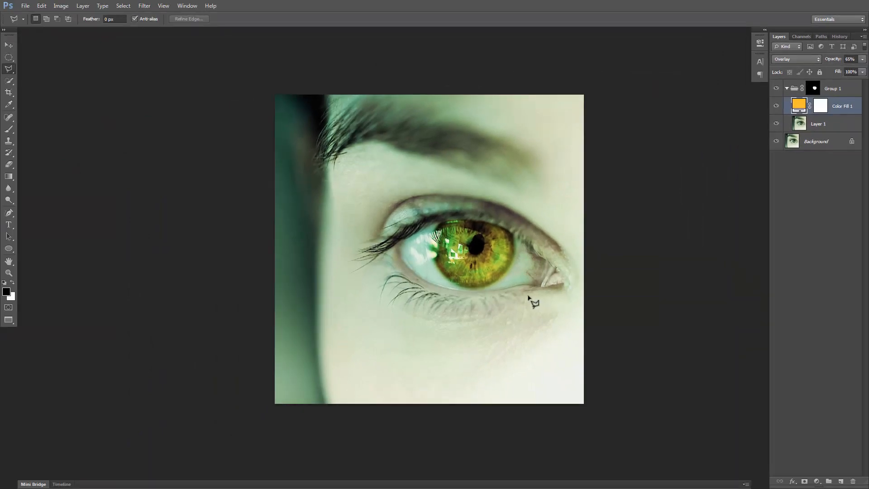
Load the group's mask as a selection around the iris and switch to Quick Mask mode
drag(518, 277, 553, 267)
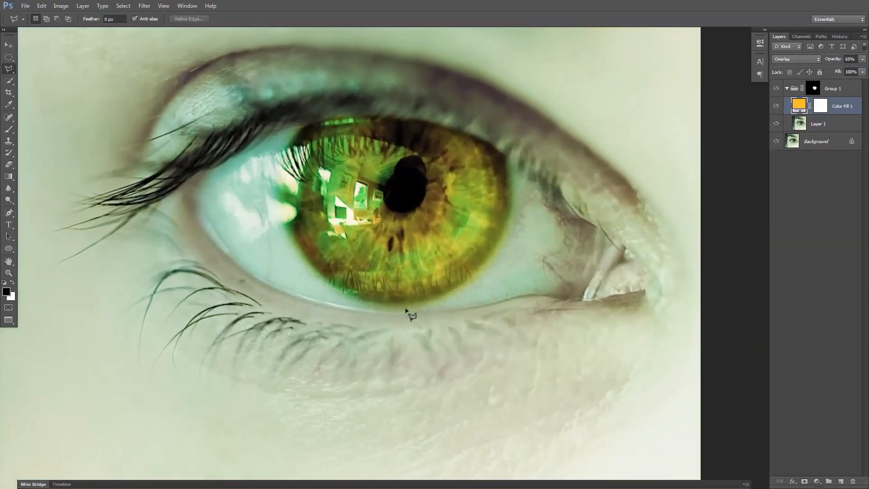
drag(246, 231, 263, 239)
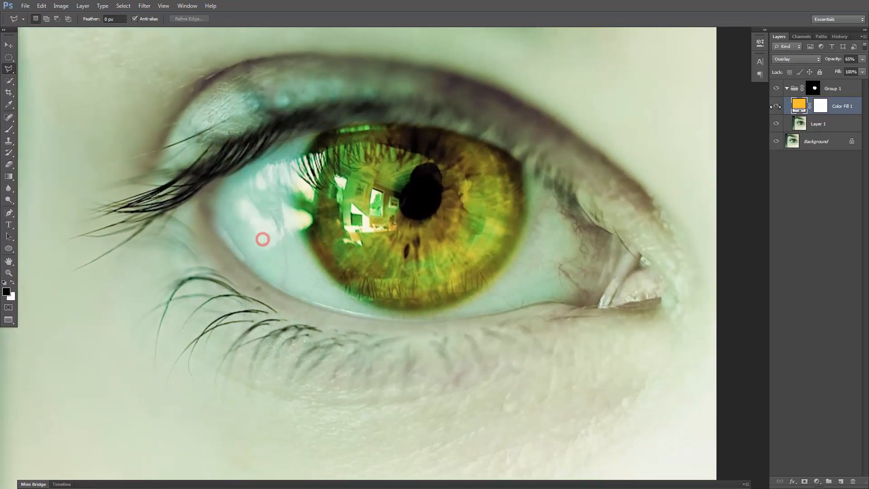
ctrl+click(815, 90)
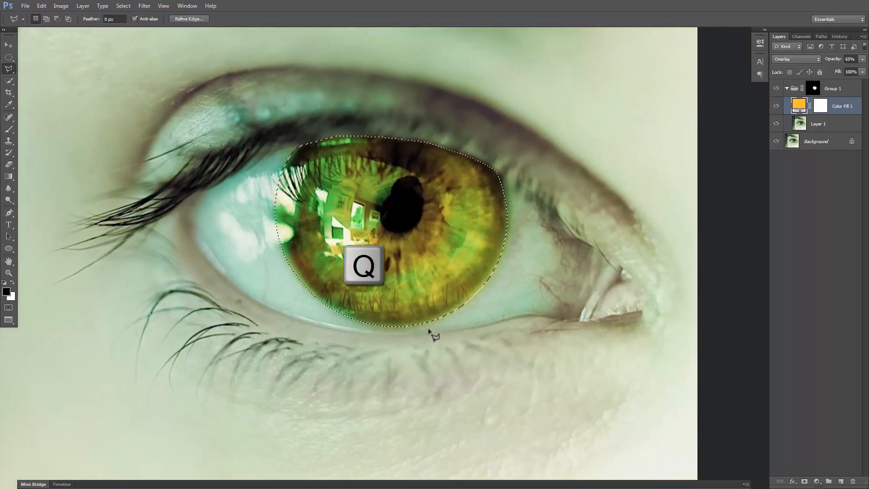
key(q)
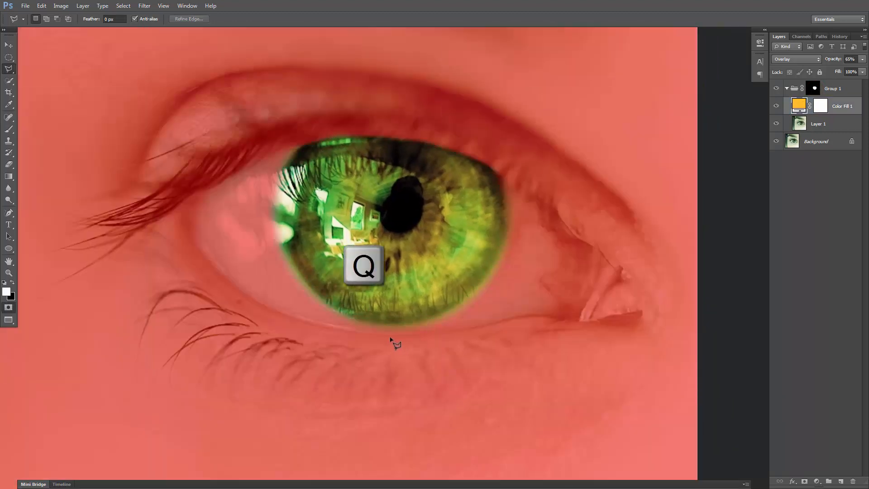
Refine the iris edge in the Quick Mask by painting black around it with a 20-pixel brush, and convert the mask back to a selection
key(b)
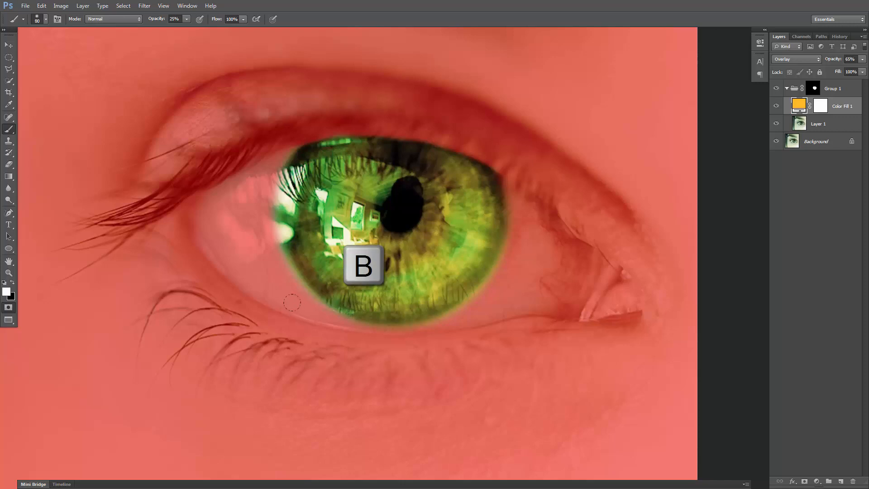
key(bracketleft)
key(bracketleft)
key(bracketleft)
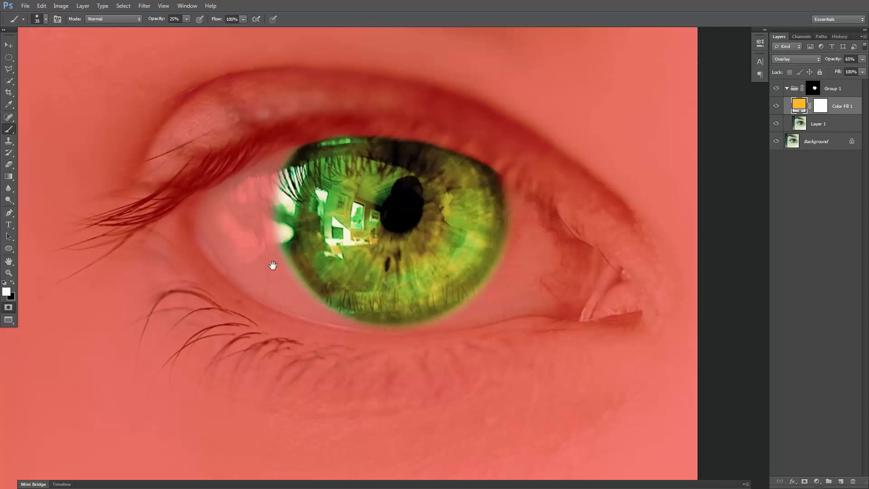
mouse_move(272, 265)
mouse_down()
mouse_move(278, 250)
mouse_move(297, 265)
mouse_up()
key(bracketleft)
key(x)
click(288, 230)
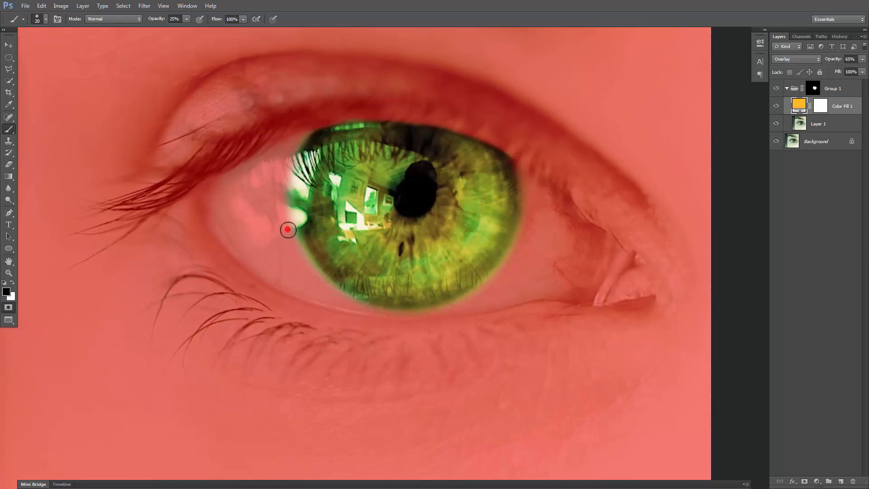
click(295, 254)
click(284, 226)
click(524, 236)
click(517, 251)
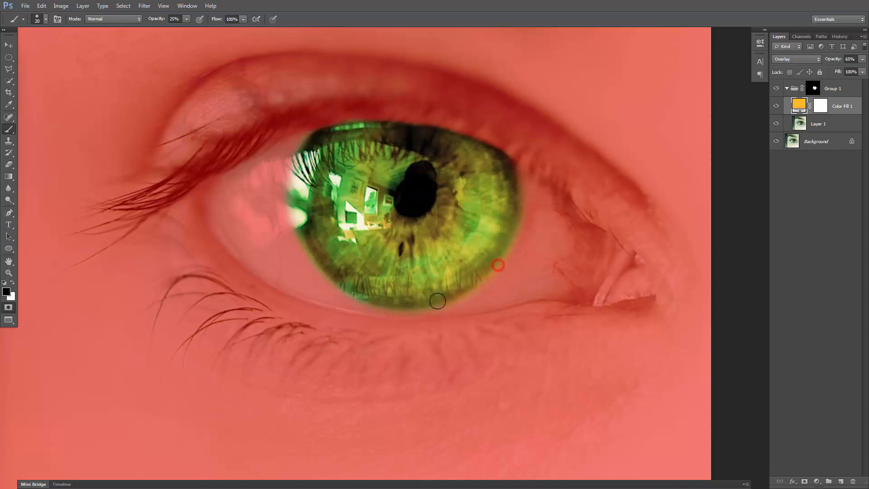
click(520, 241)
click(529, 182)
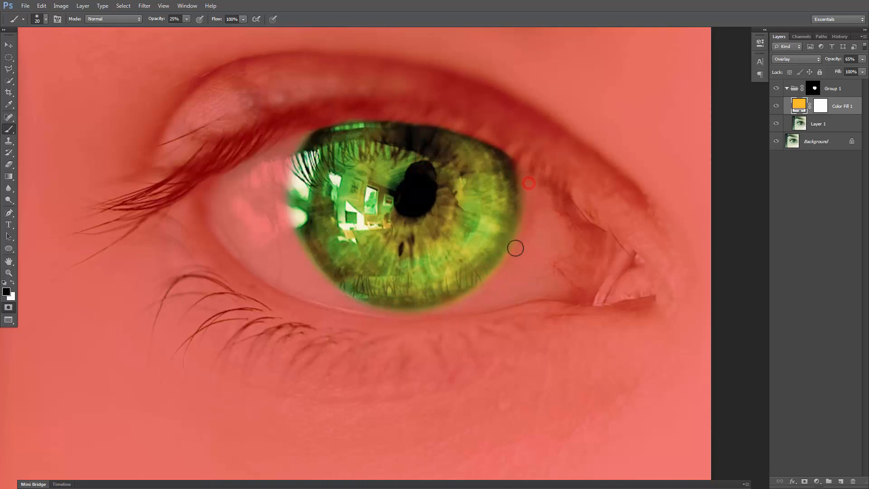
click(478, 291)
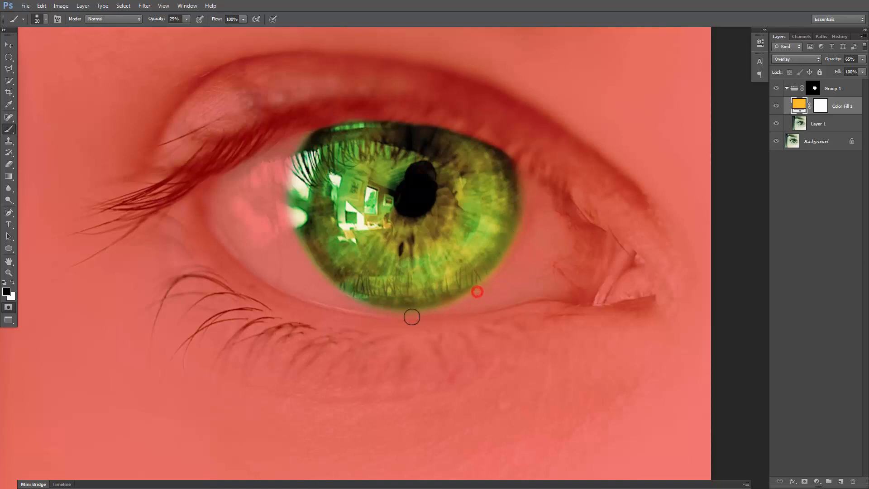
click(314, 126)
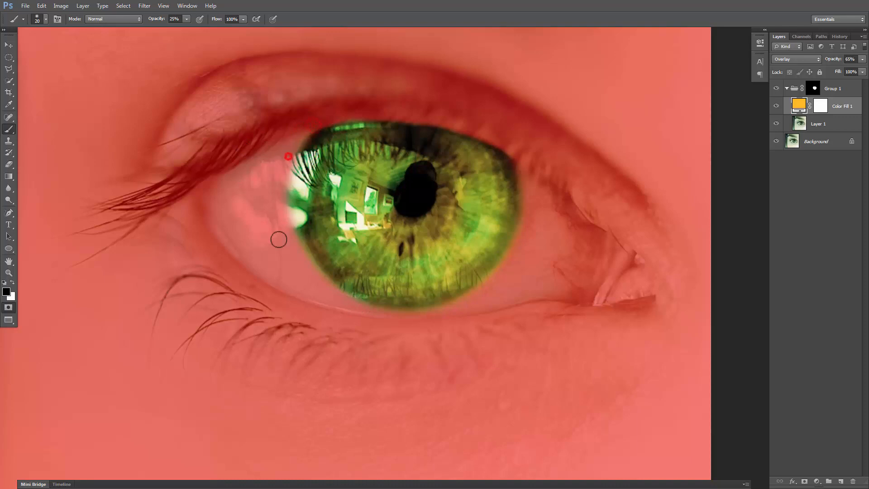
click(332, 288)
click(517, 270)
click(526, 174)
key(q)
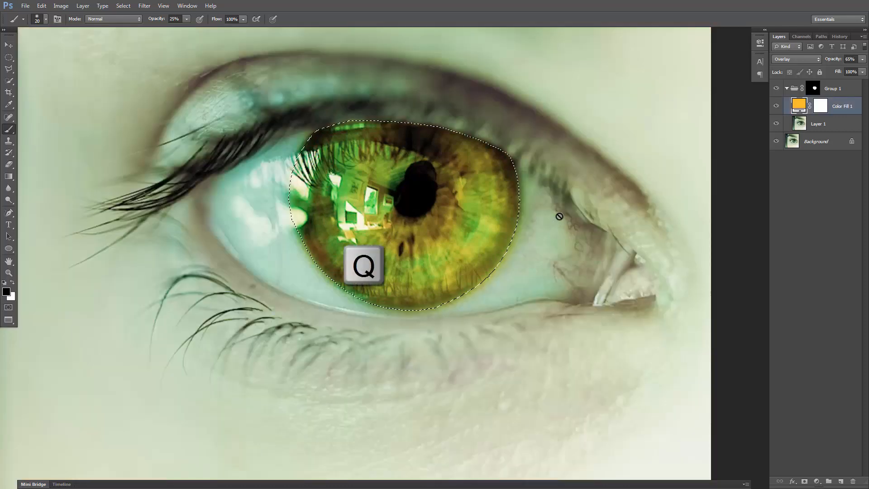
Delete the existing layer mask from Group 1, keeping the refined iris selection active
key(ctrl+minus)
key(ctrl+minus)
key(ctrl+minus)
drag(634, 175, 567, 175)
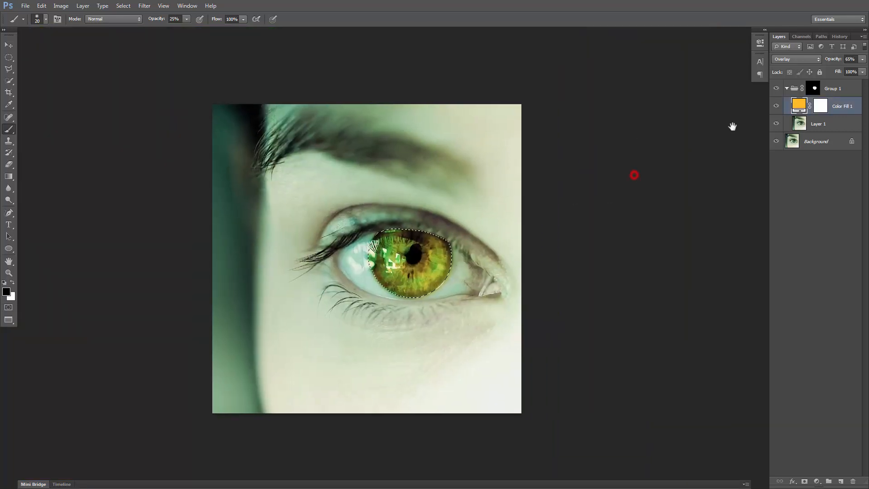
click(845, 89)
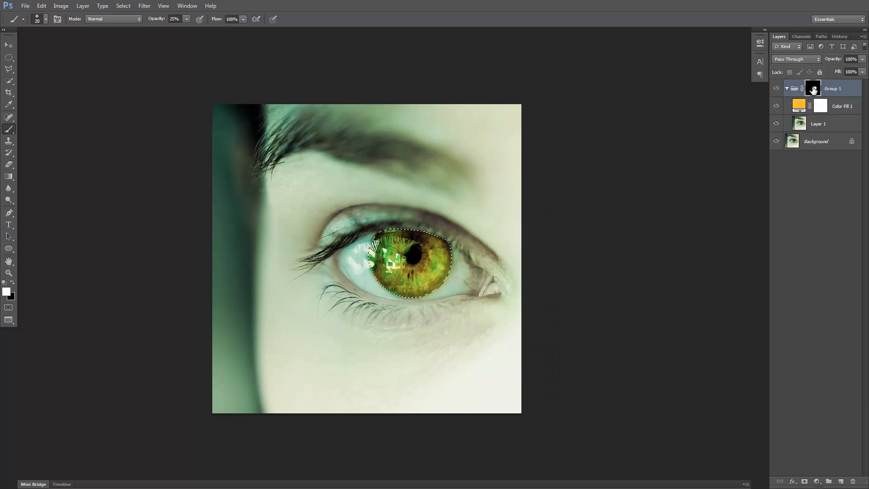
right_click(813, 90)
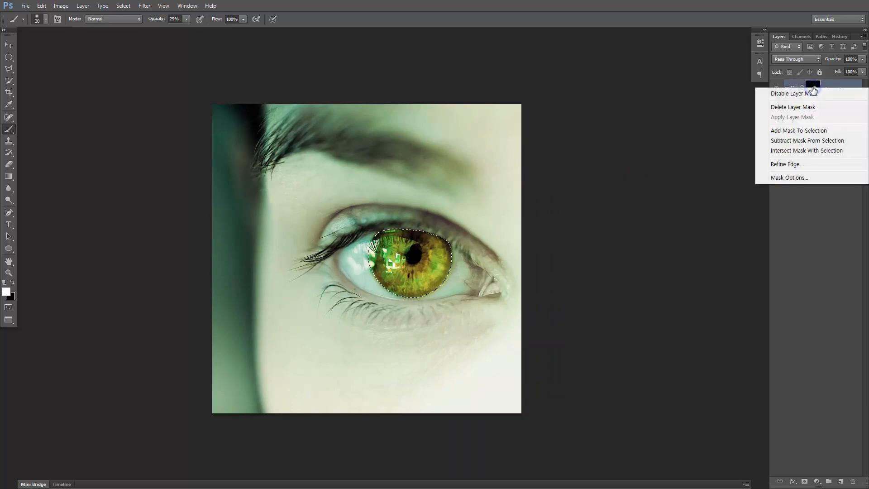
click(798, 109)
Add a new layer mask to Group 1 from the refined iris selection and inspect the iris edges up close
key(x)
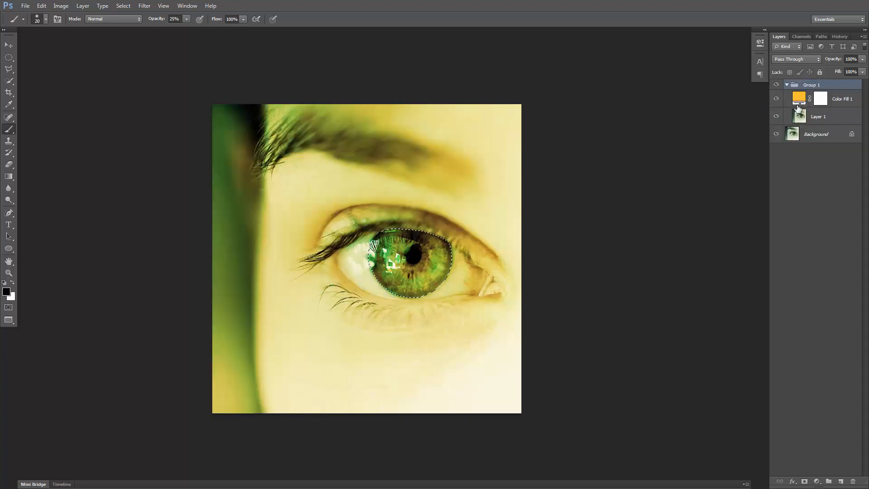
click(806, 482)
drag(432, 307, 438, 271)
scroll(441, 265, up, 1)
scroll(441, 265, up, 1)
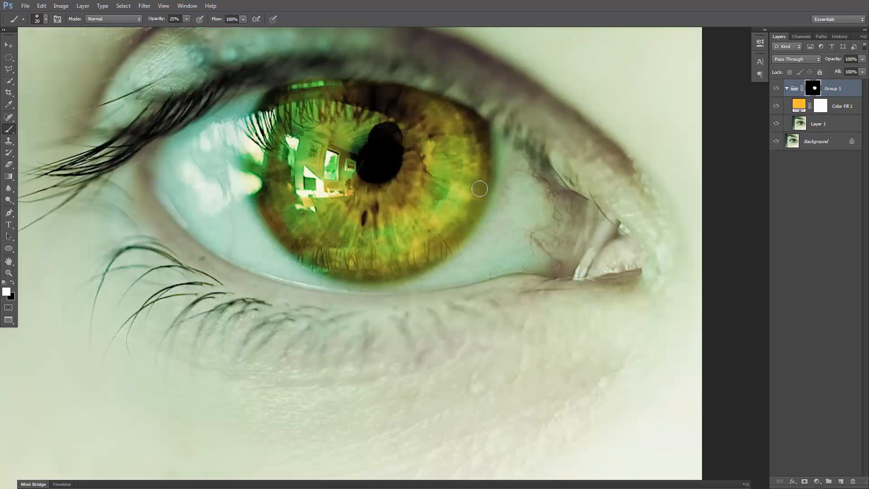
drag(475, 162, 471, 186)
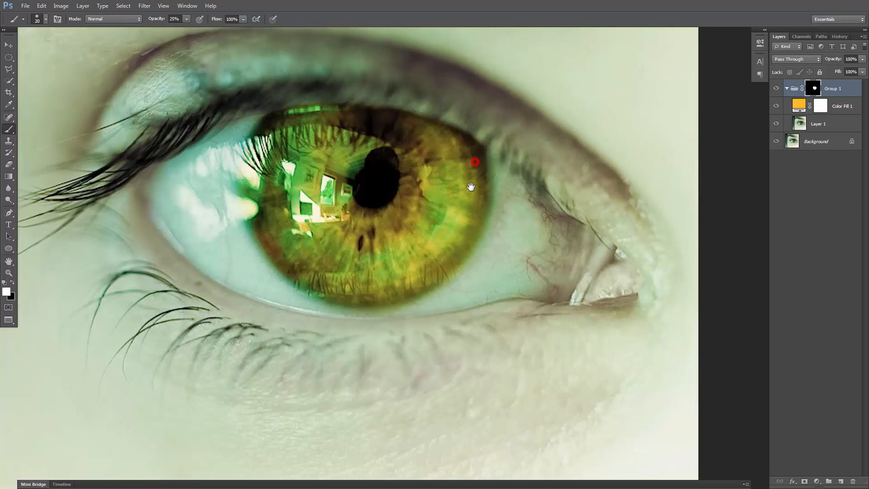
scroll(471, 187, down, 2)
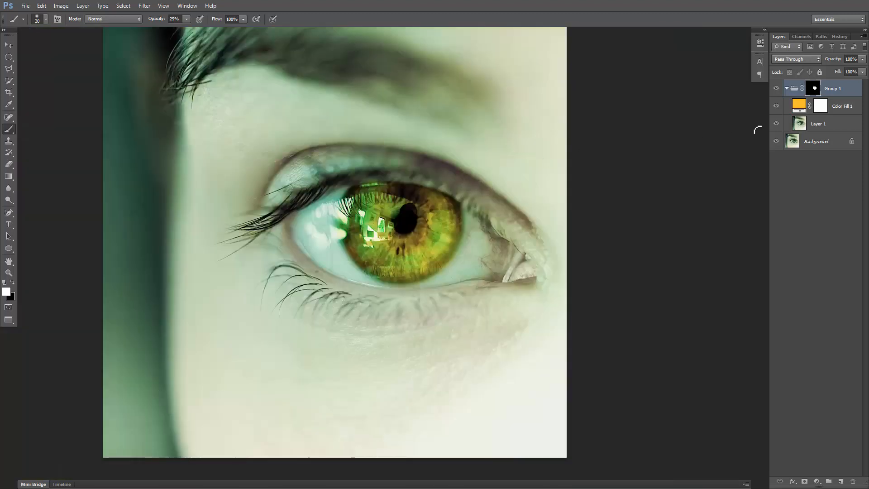
Check the Color Fill 1 layer's effect on the iris by toggling its visibility, and duplicate the layer within Group 1
click(847, 108)
key(x)
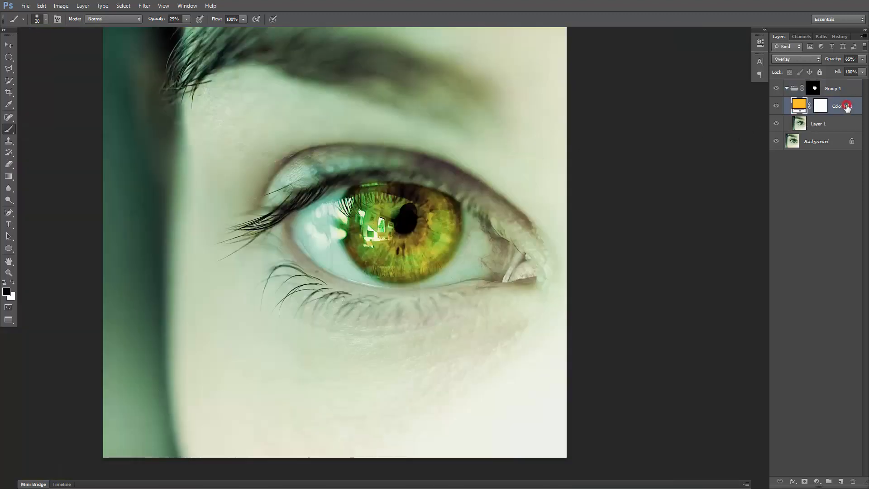
click(776, 106)
click(777, 107)
click(846, 106)
key(ctrl+j)
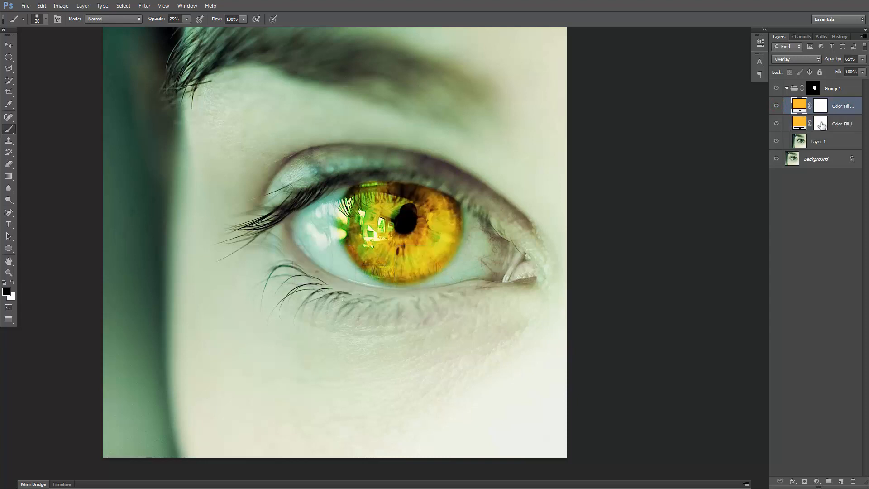
Paint black on the Color Fill 1 mask over the iris centre with a soft 150-pixel brush at 25% opacity
click(822, 126)
key(x)
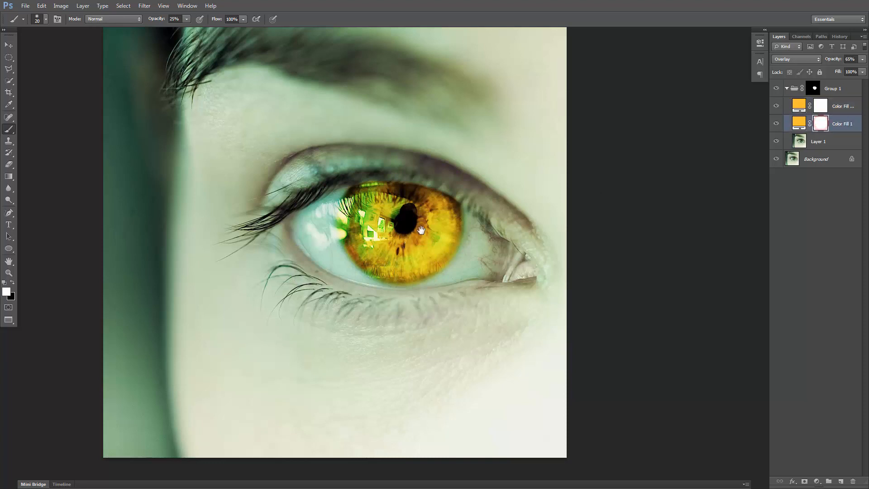
drag(445, 219, 461, 201)
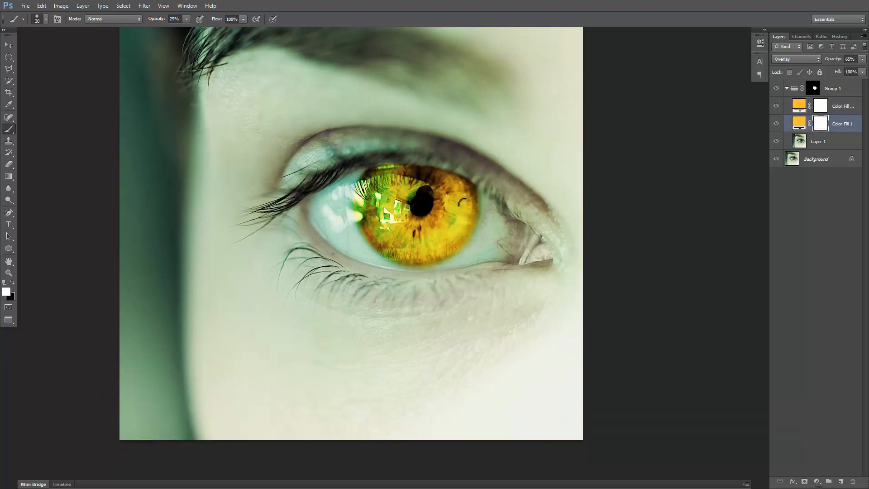
key(x)
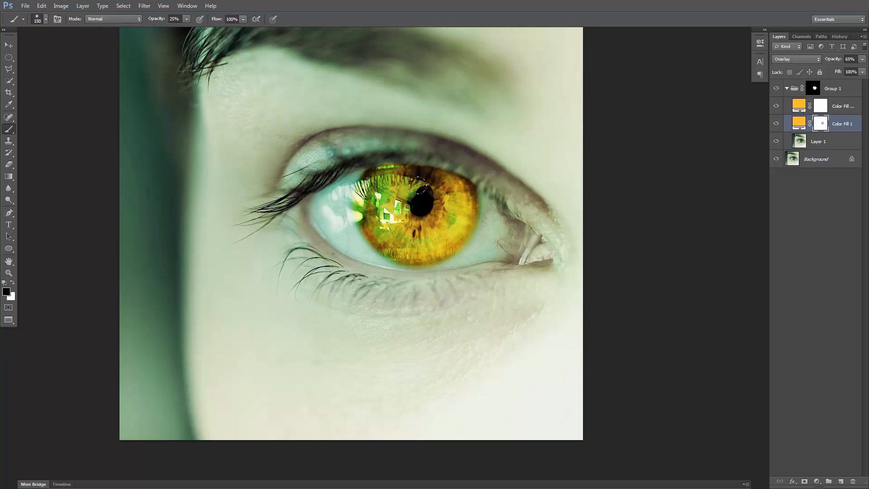
Paint black around the outer iris on the duplicate fill layer's mask, and inspect both fill masks on their own
click(840, 109)
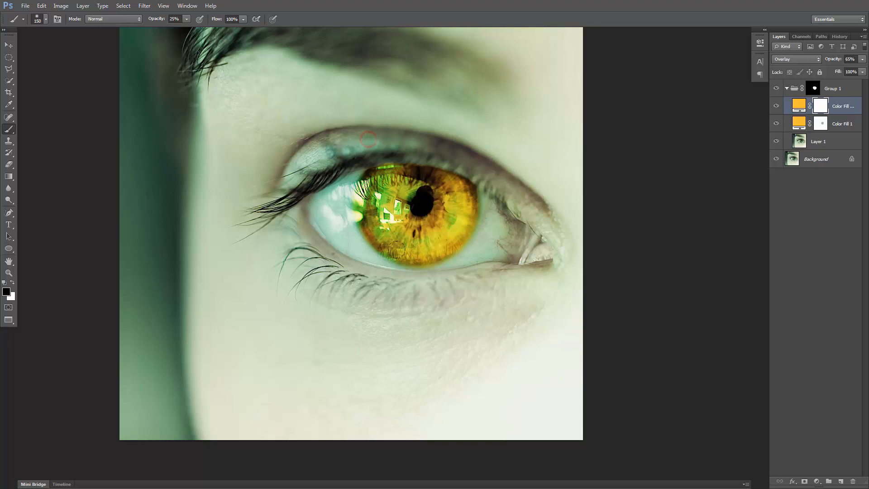
mouse_move(470, 173)
mouse_down()
mouse_move(426, 247)
mouse_move(359, 257)
mouse_move(306, 227)
mouse_move(329, 105)
mouse_up()
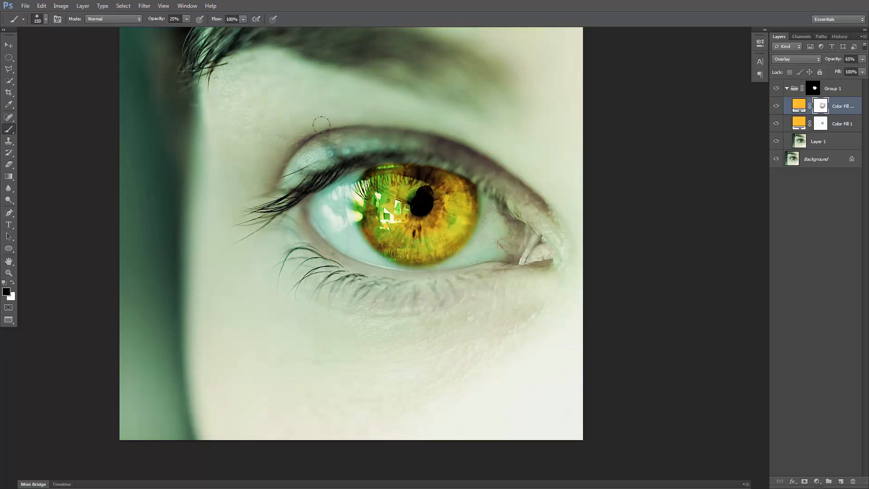
click(496, 169)
alt+click(821, 105)
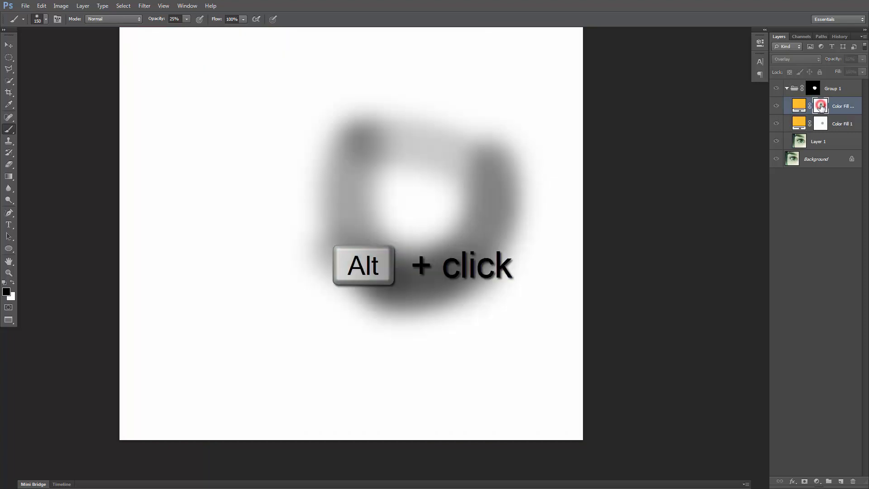
alt+click(822, 106)
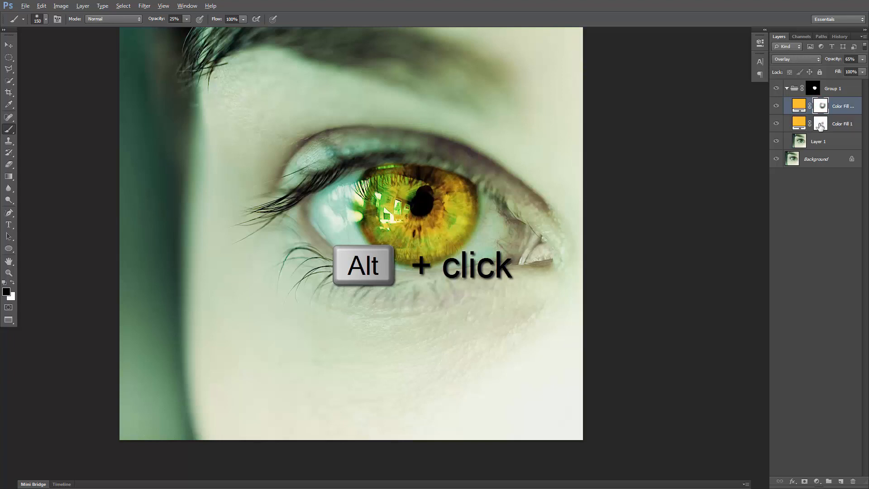
alt+click(820, 126)
alt+click(820, 126)
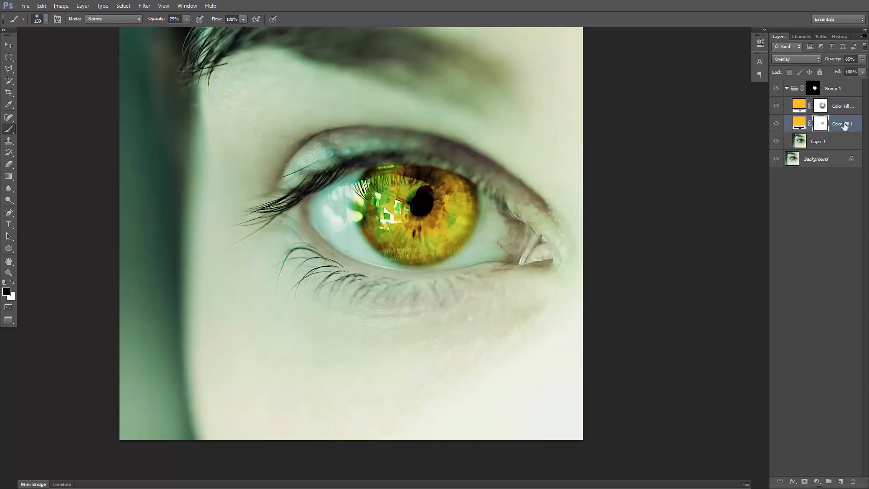
Change the duplicate colour fill layer's colour to orange ff7529
click(845, 106)
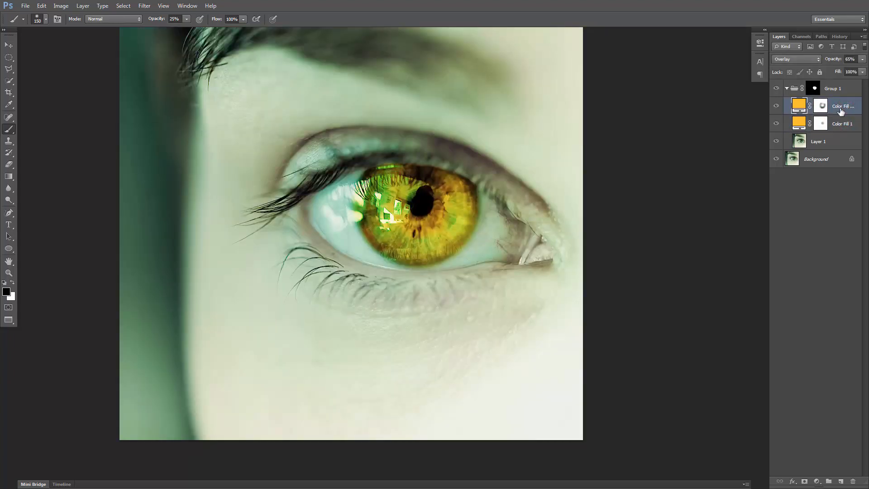
double_click(800, 107)
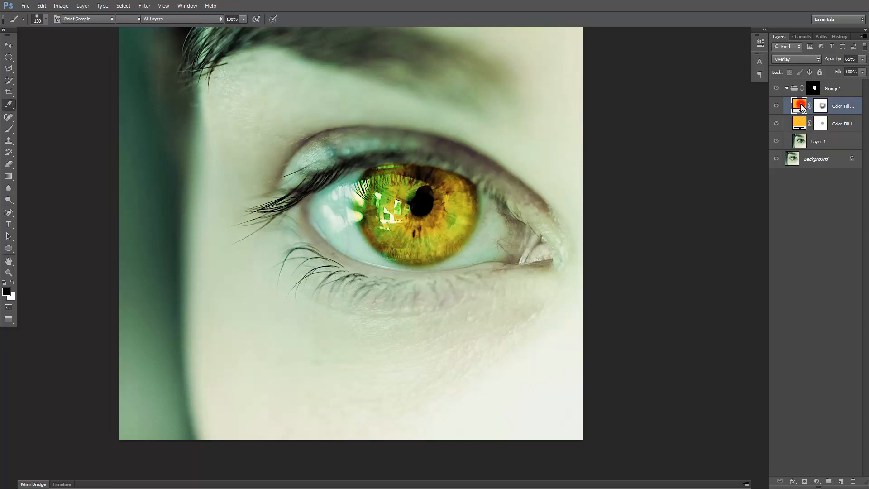
mouse_move(641, 176)
mouse_down()
mouse_move(641, 183)
mouse_move(641, 176)
mouse_up()
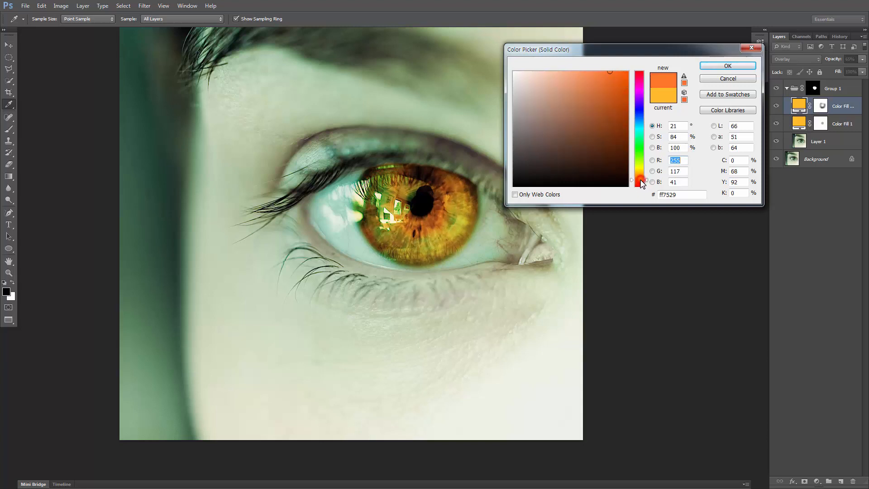
click(725, 66)
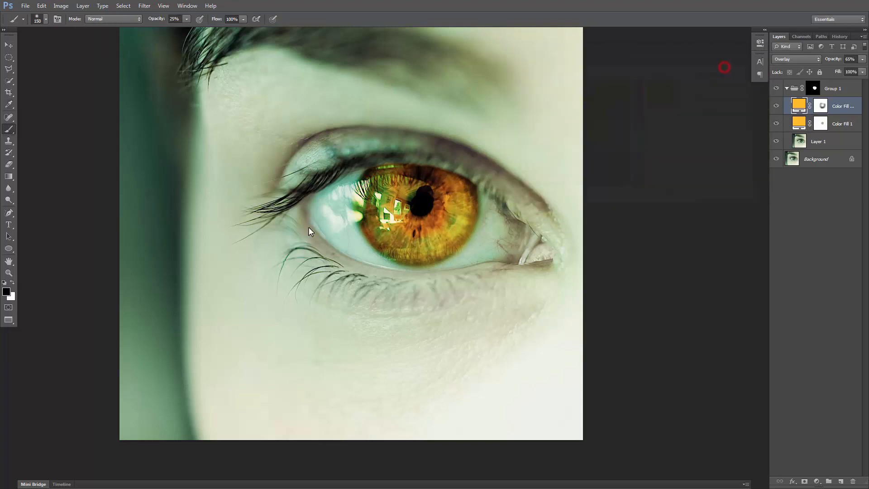
Refine the masks of both colour fill layers over the iris with a 90-pixel black brush at 25% opacity
click(820, 108)
click(820, 124)
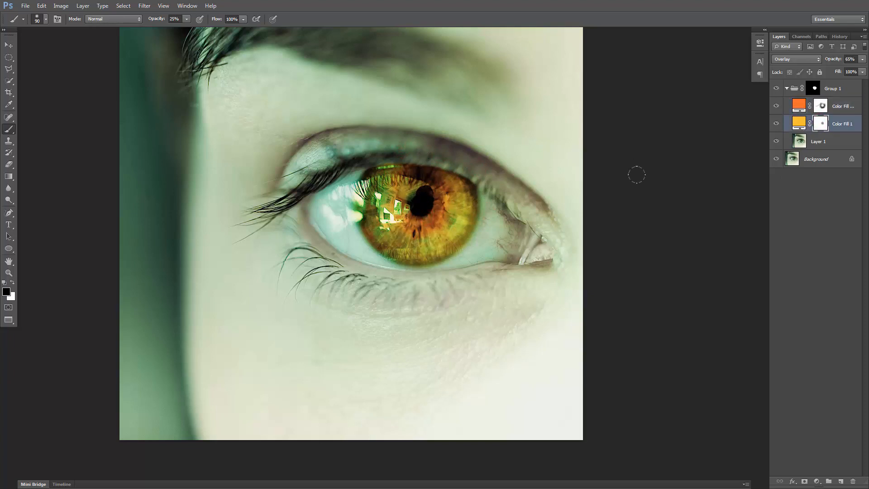
key(ctrl+minus)
key(ctrl+minus)
drag(597, 248, 574, 196)
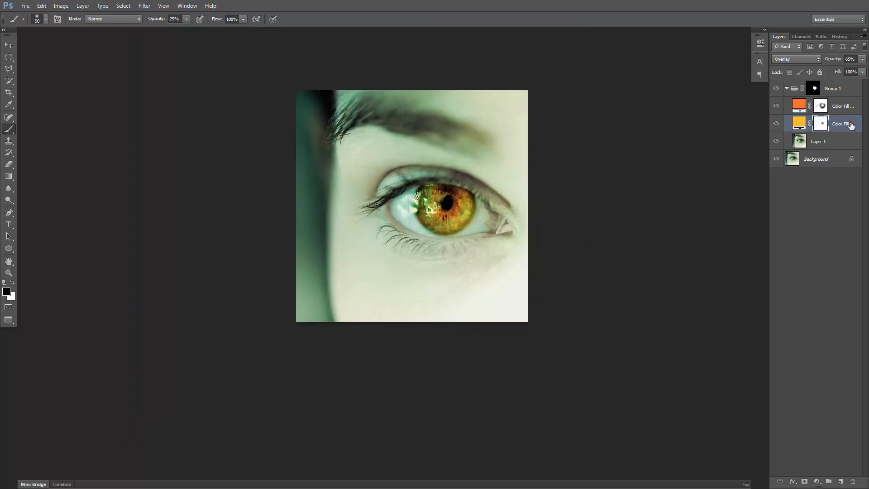
Change the Color Fill 1 layer's colour to pink ff29bb
double_click(799, 122)
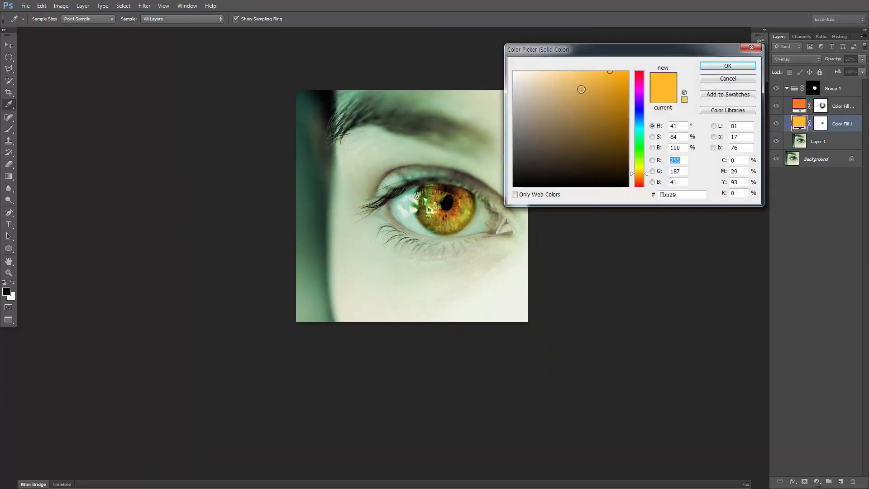
drag(632, 173, 632, 106)
click(635, 83)
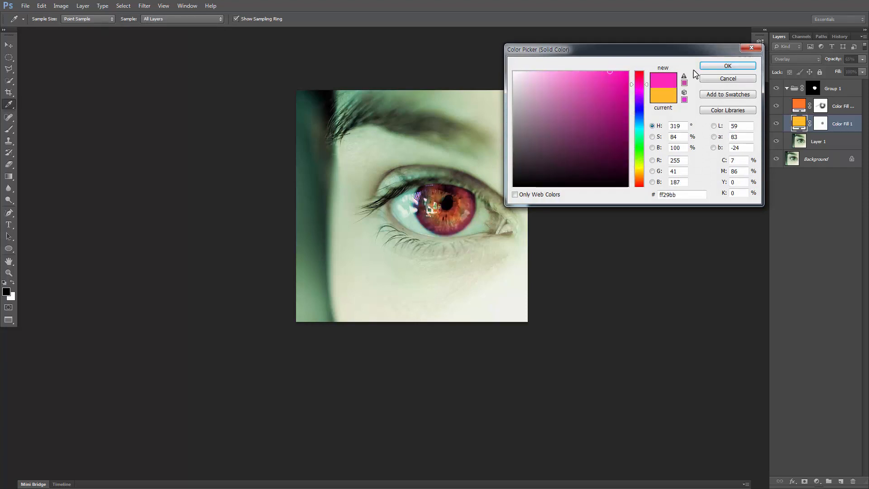
click(730, 65)
Change the upper colour fill layer's colour to red-orange f5421f
click(799, 105)
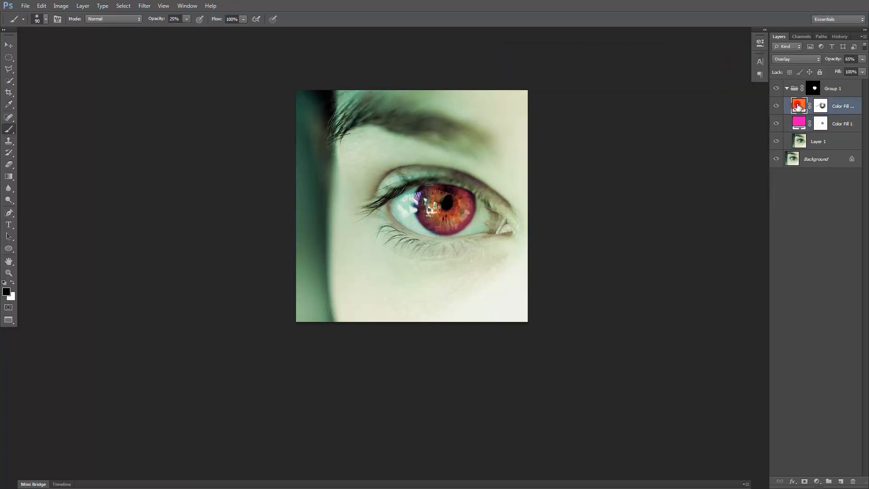
double_click(799, 106)
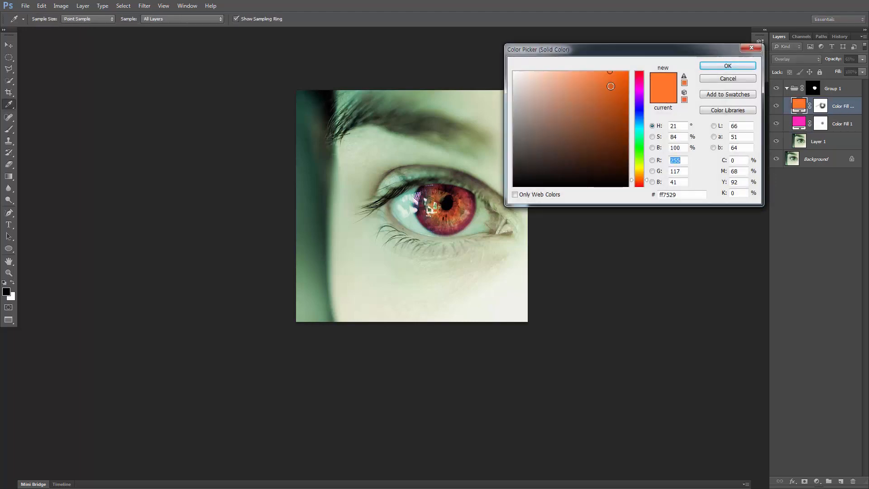
click(621, 77)
drag(600, 78, 614, 76)
click(639, 182)
click(641, 184)
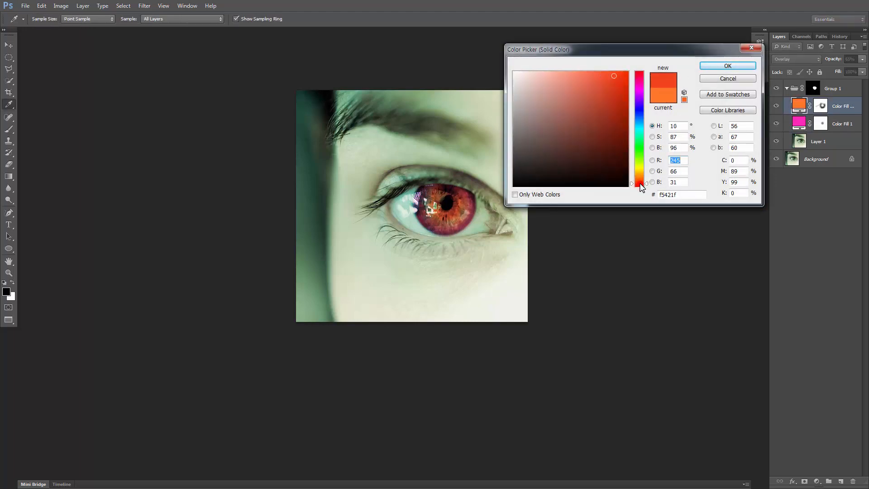
click(726, 66)
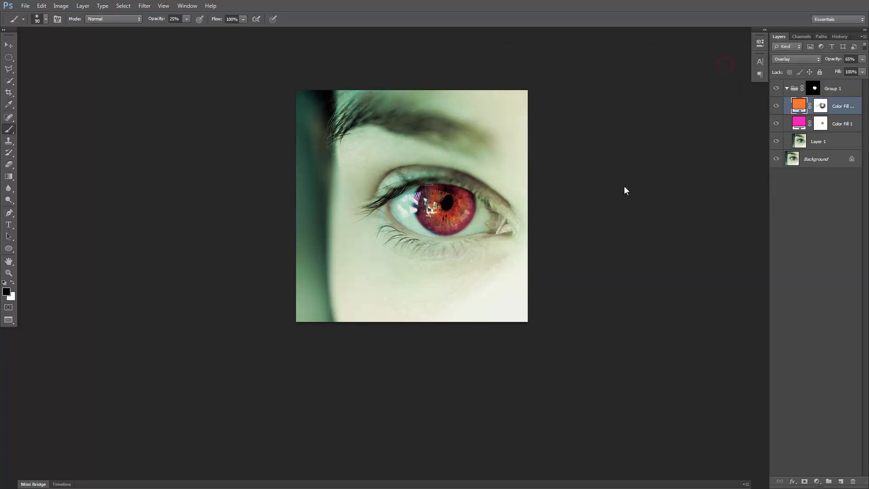
Duplicate the Background layer
drag(625, 188, 533, 209)
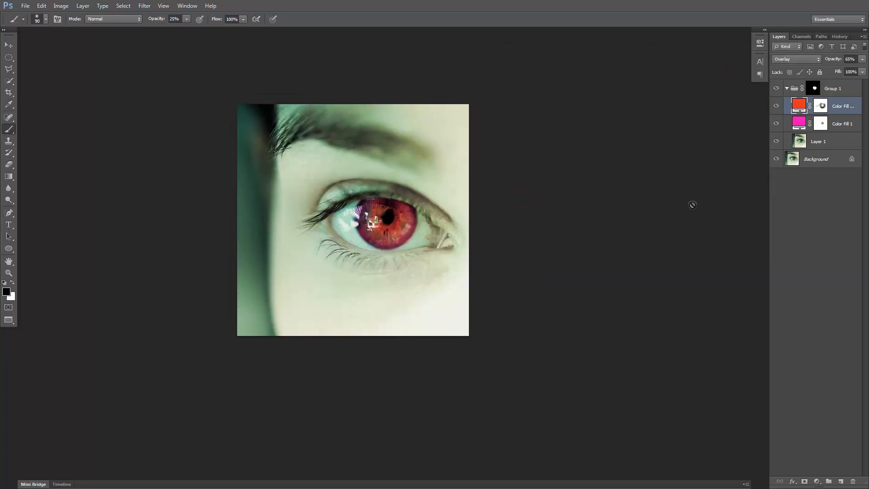
click(826, 162)
key(ctrl+j)
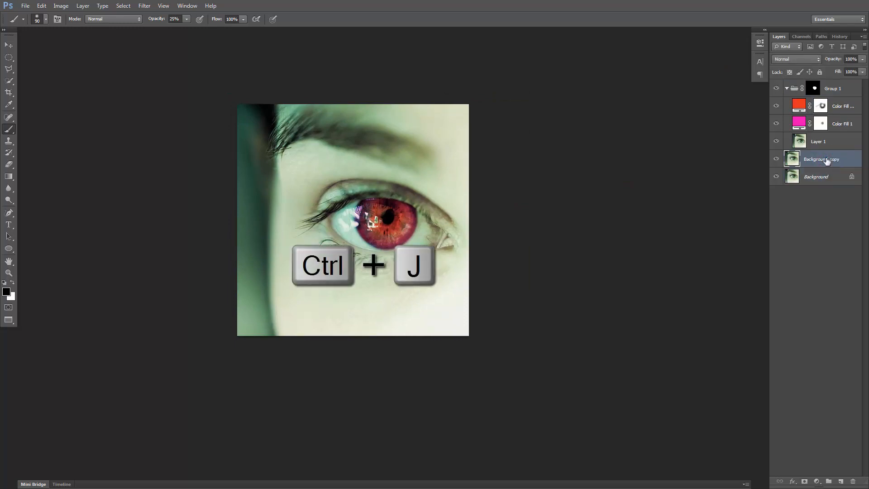
Desaturate the Background copy layer with Hue/Saturation, setting the saturation to -52
key(ctrl+u)
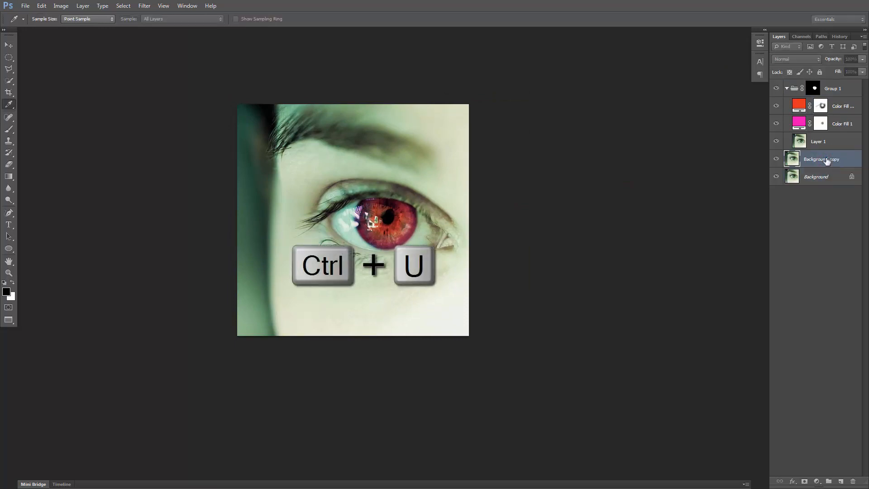
click(115, 135)
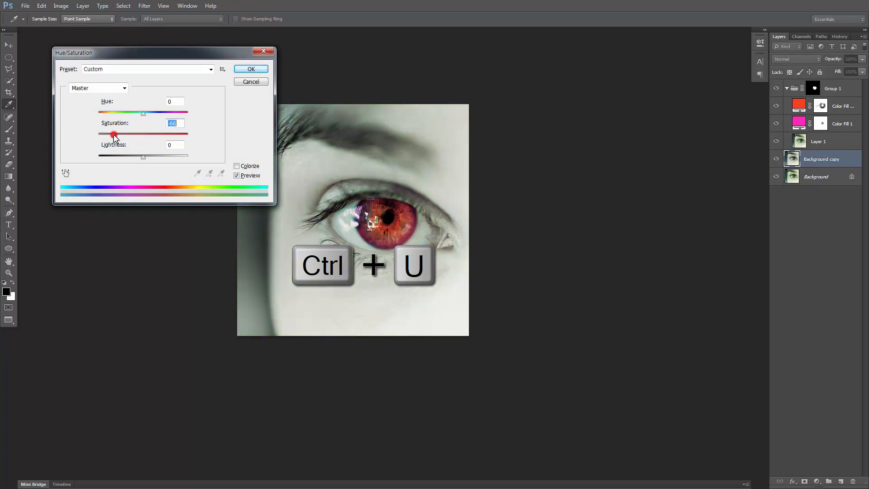
drag(116, 137, 119, 137)
click(243, 71)
key(b)
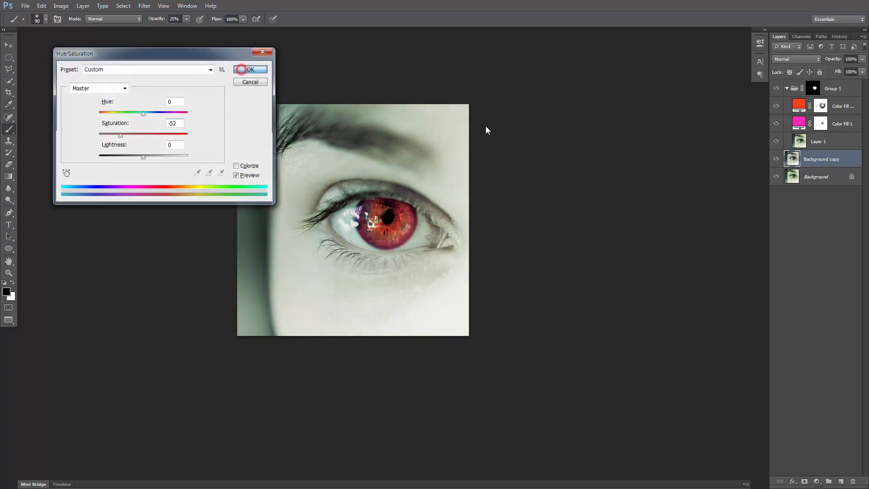
Draw a circular marquee selection over the eyelid and lashes beside the iris, and feather it by 15 pixels
key(ctrl+minus)
drag(495, 180, 507, 163)
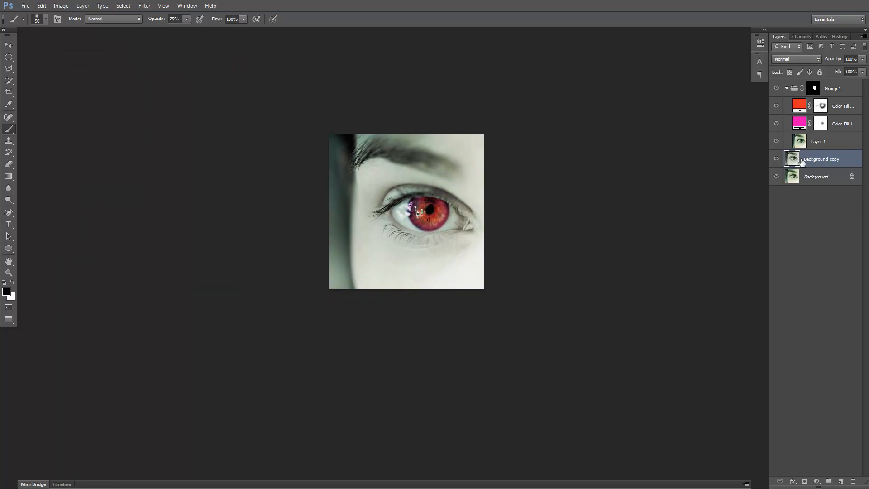
key(m)
drag(365, 172, 416, 221)
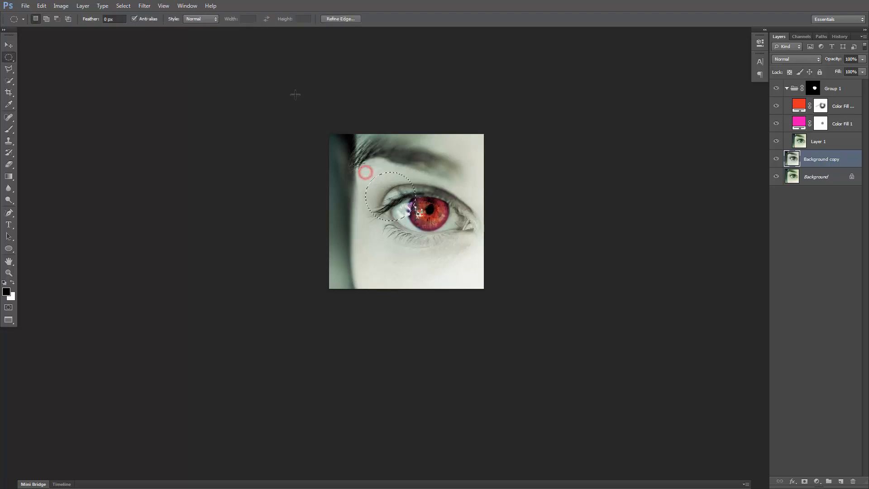
click(122, 6)
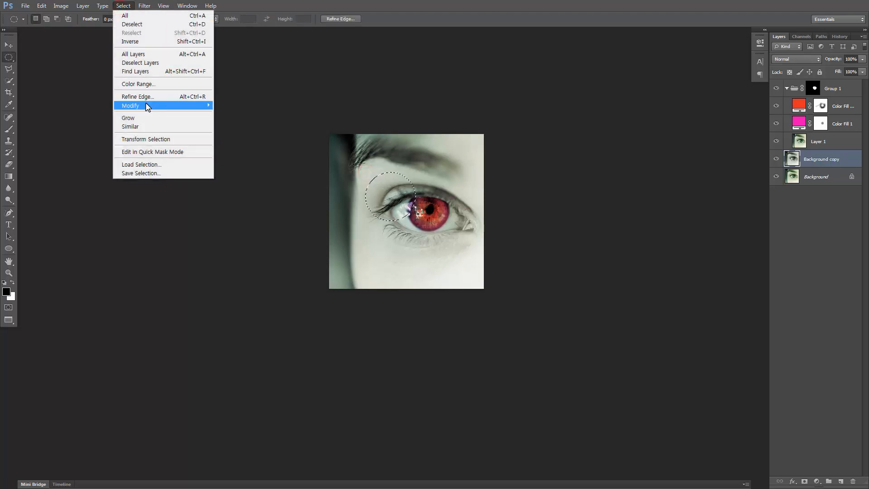
mouse_move(146, 105)
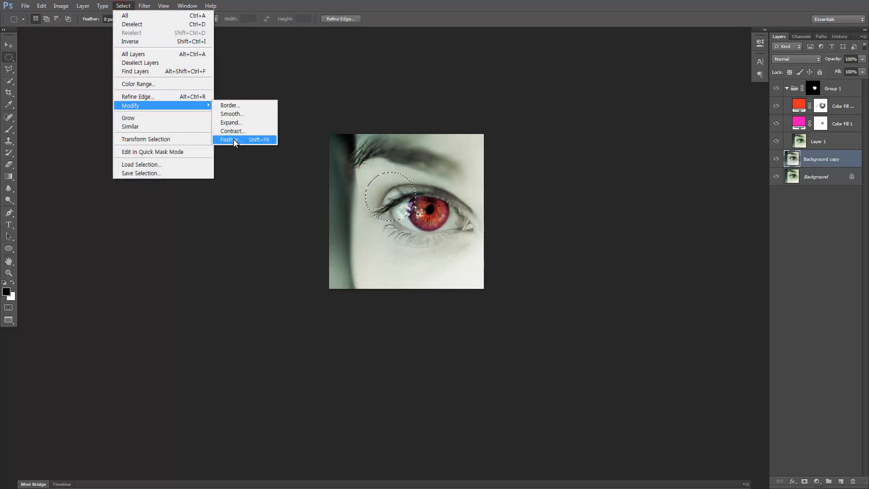
click(258, 140)
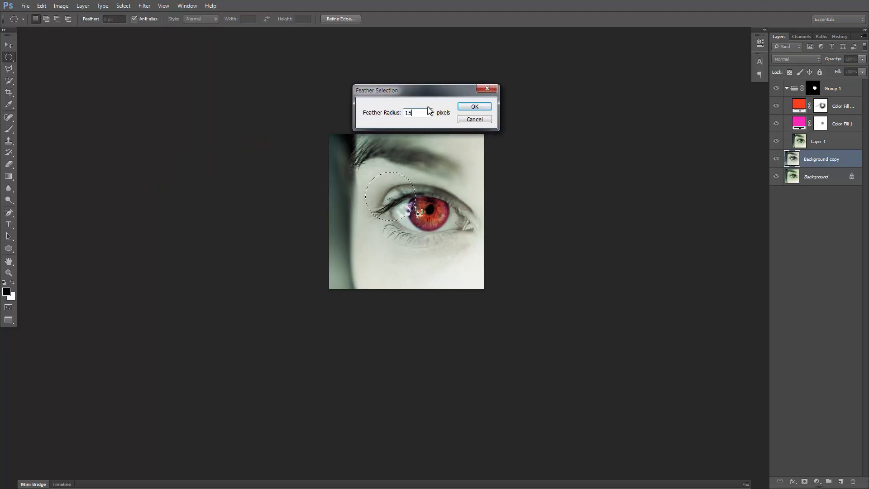
key(Return)
Switch to Quick Mask mode to display the soft edge of the feathered circular selection up close
drag(416, 202, 416, 197)
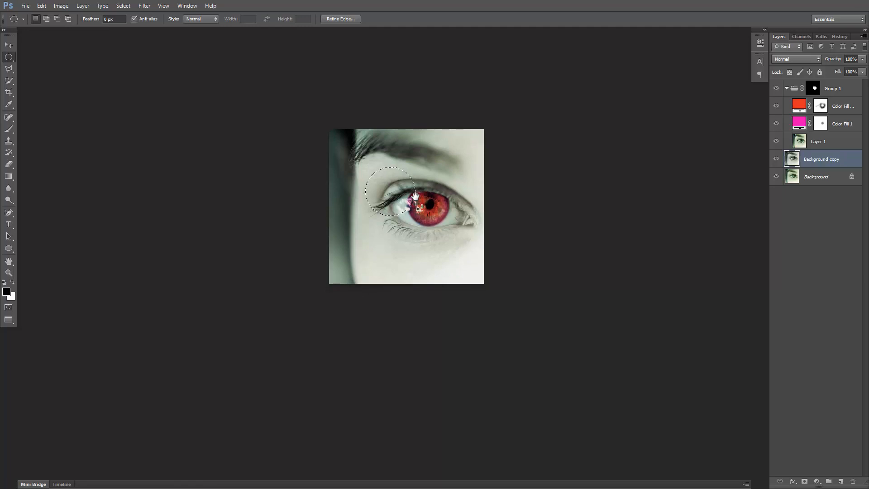
key(ctrl+plus)
drag(399, 143, 407, 194)
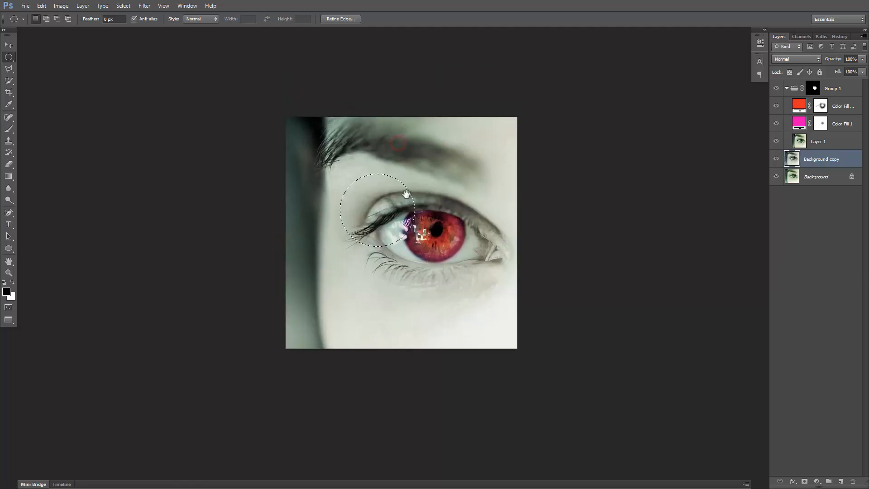
key(q)
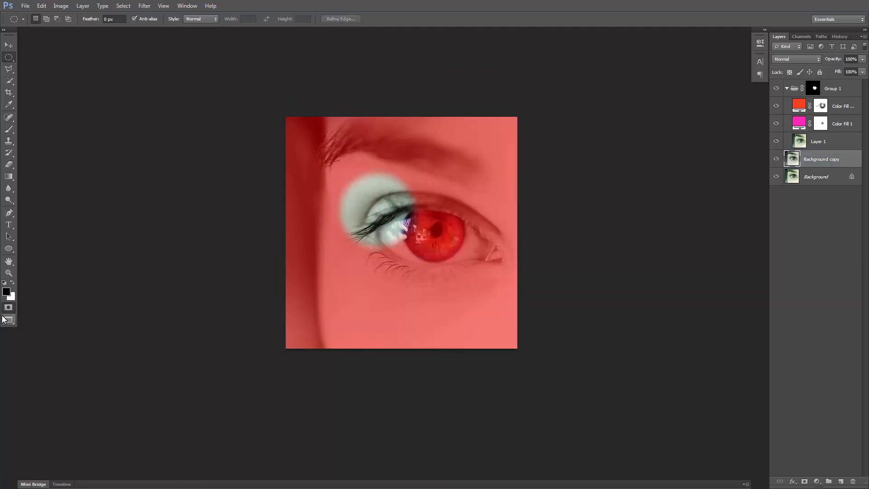
drag(411, 183, 398, 207)
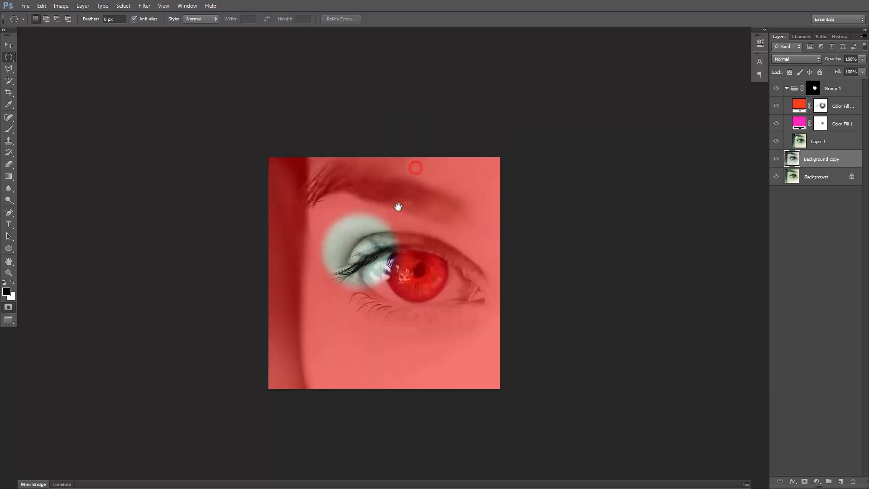
Extend the Quick Mask selection along the upper eyelid by painting white with a 90-pixel brush, and leave Quick Mask mode
key(b)
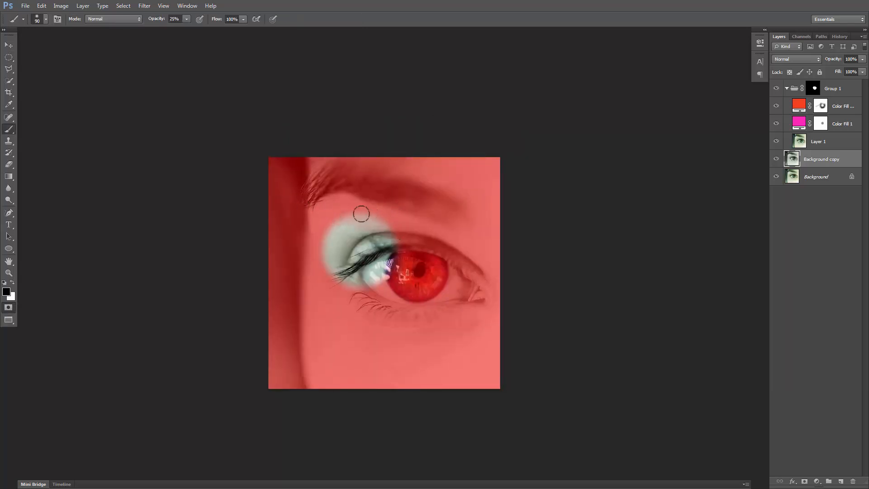
mouse_move(351, 216)
mouse_down()
mouse_move(399, 235)
mouse_move(395, 230)
mouse_move(449, 226)
mouse_up()
key(x)
mouse_move(343, 240)
mouse_down()
mouse_move(396, 236)
mouse_move(409, 224)
mouse_up()
drag(362, 256, 403, 222)
mouse_move(369, 237)
mouse_down()
mouse_move(388, 208)
mouse_move(379, 220)
mouse_move(394, 220)
mouse_up()
mouse_move(353, 243)
mouse_down()
mouse_move(399, 224)
mouse_move(342, 229)
mouse_move(399, 207)
mouse_up()
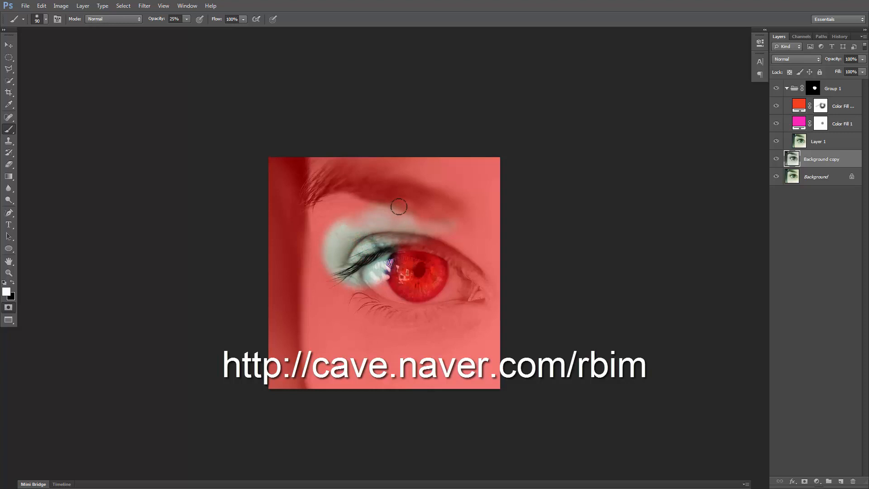
key(q)
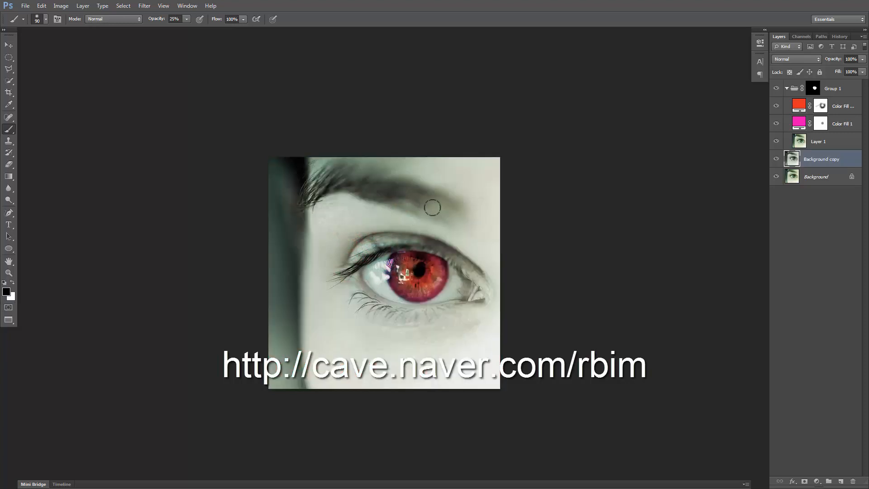